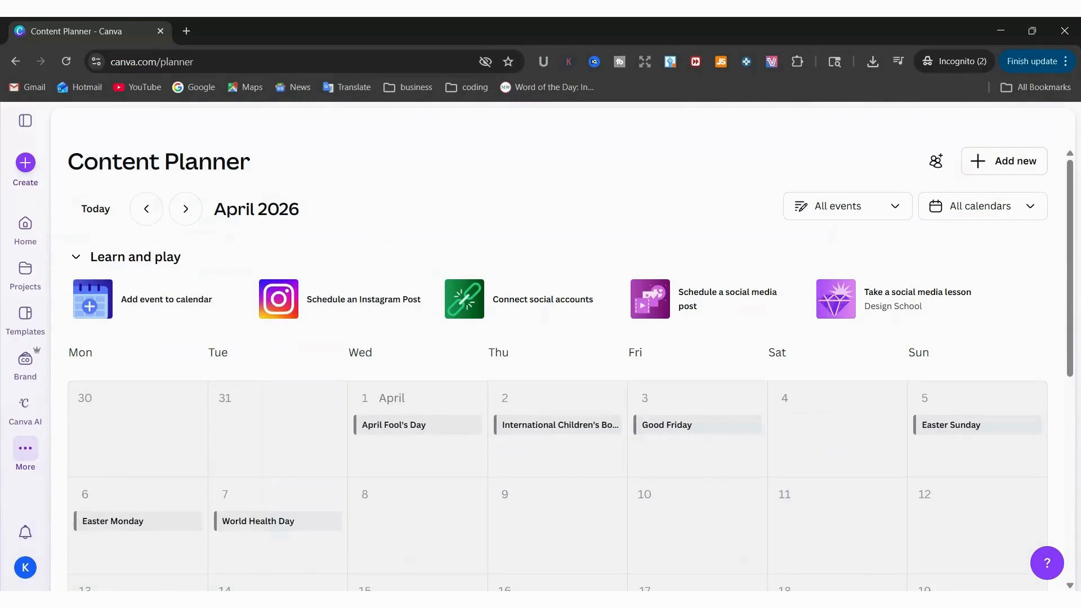
# Add an event titled "DENTIST APPOINTMENT" with the description 15:00 on Thursday, April 23, and save it
pyautogui.scroll(-5, 379, 244)
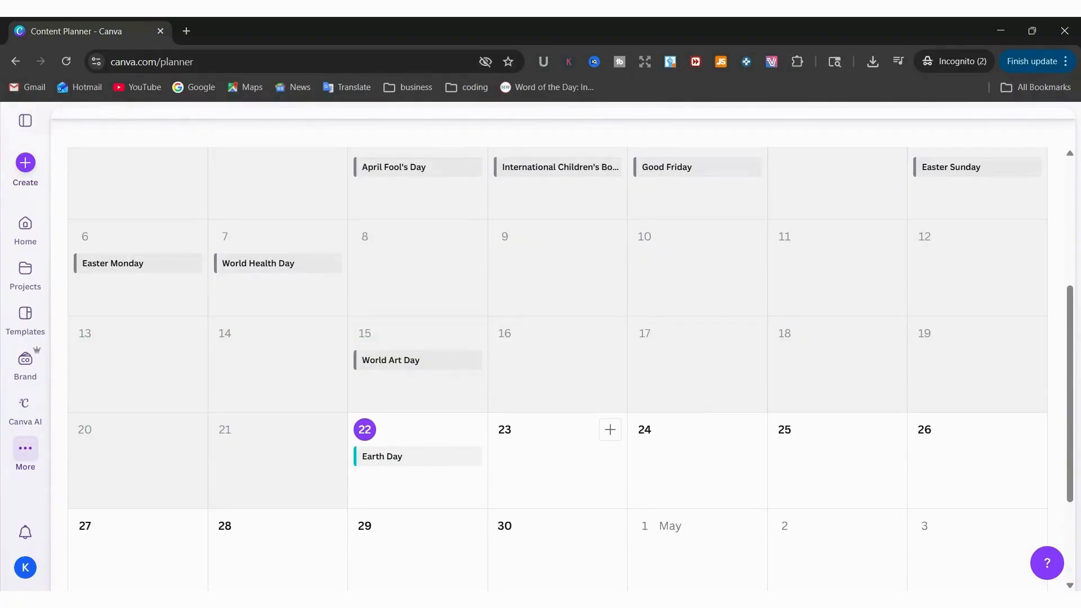
pyautogui.click(596, 457)
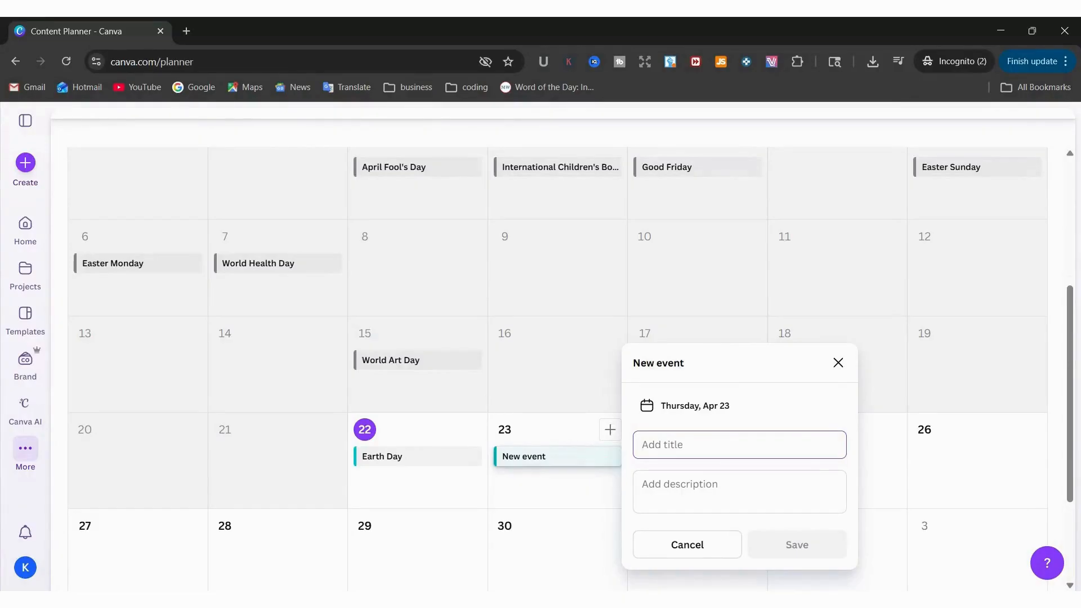
pyautogui.write('DENTI')
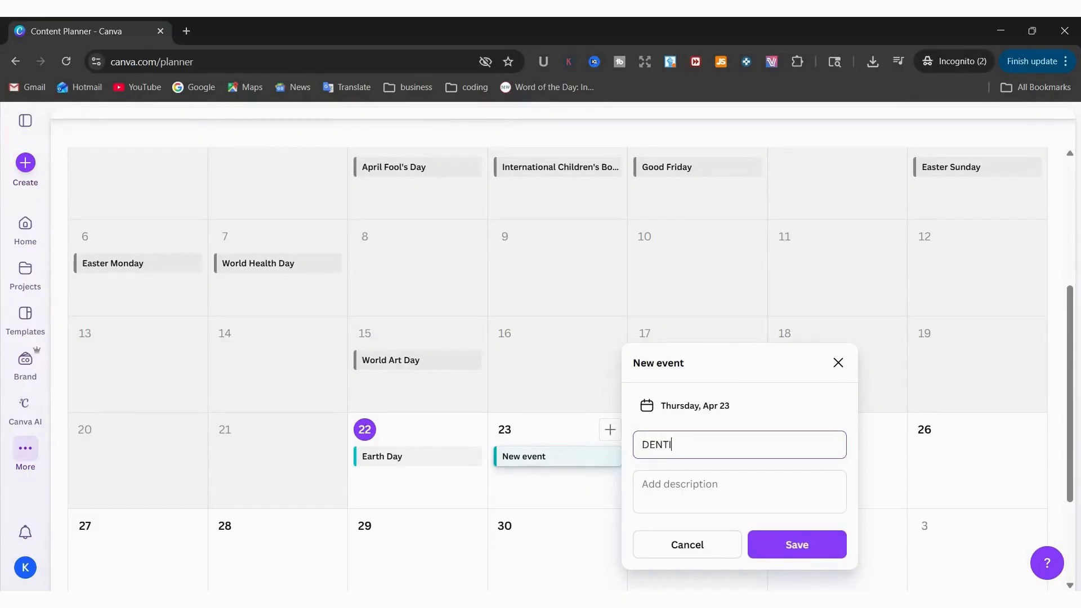
pyautogui.write('ST APPOINTMENT')
pyautogui.click(695, 489)
pyautogui.write('15')
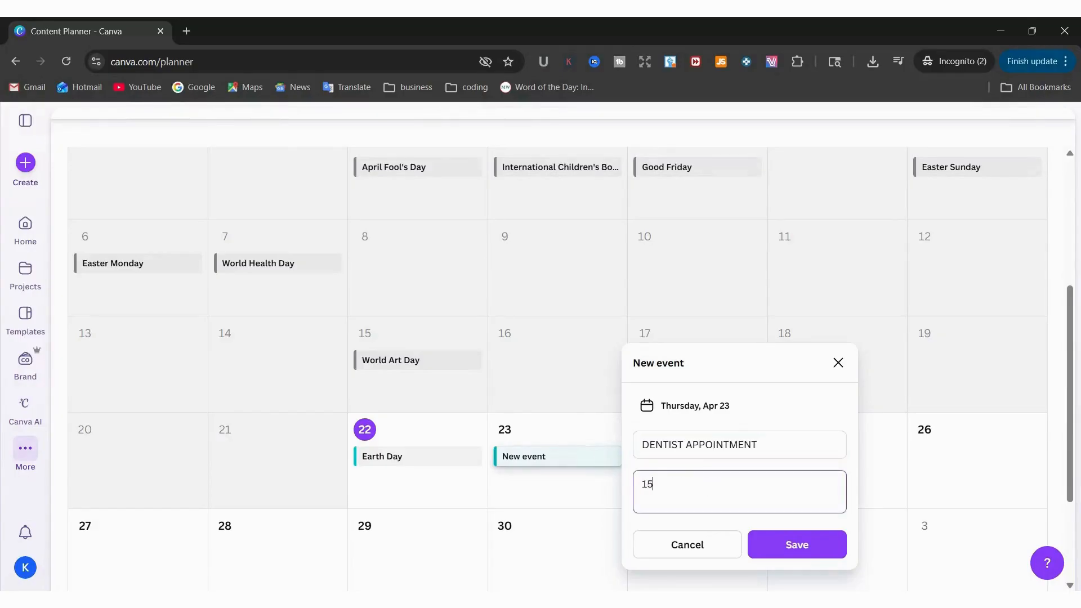
pyautogui.write(':00')
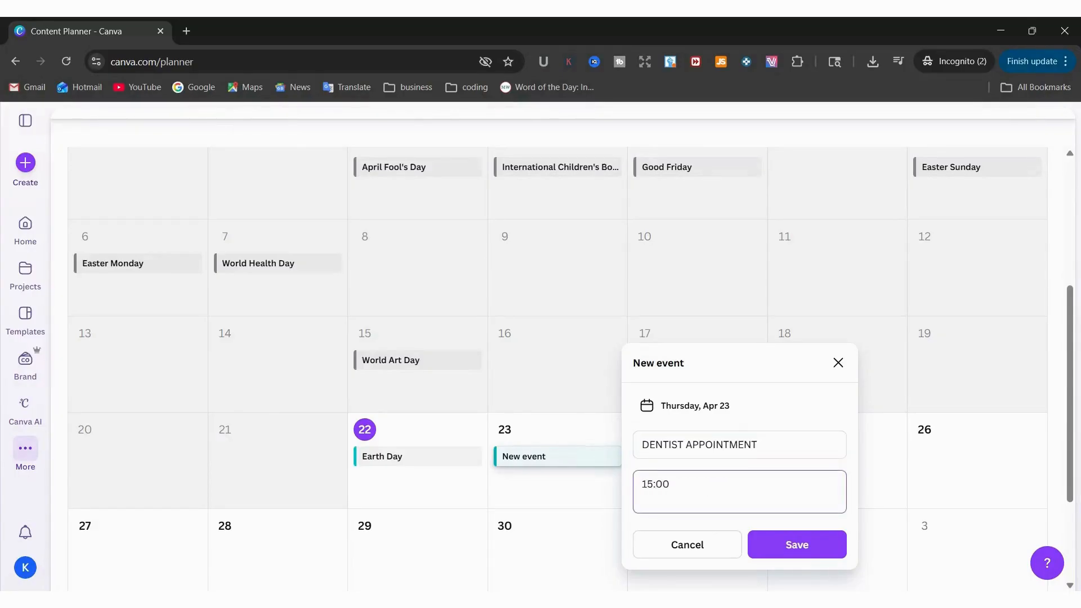
pyautogui.click(764, 545)
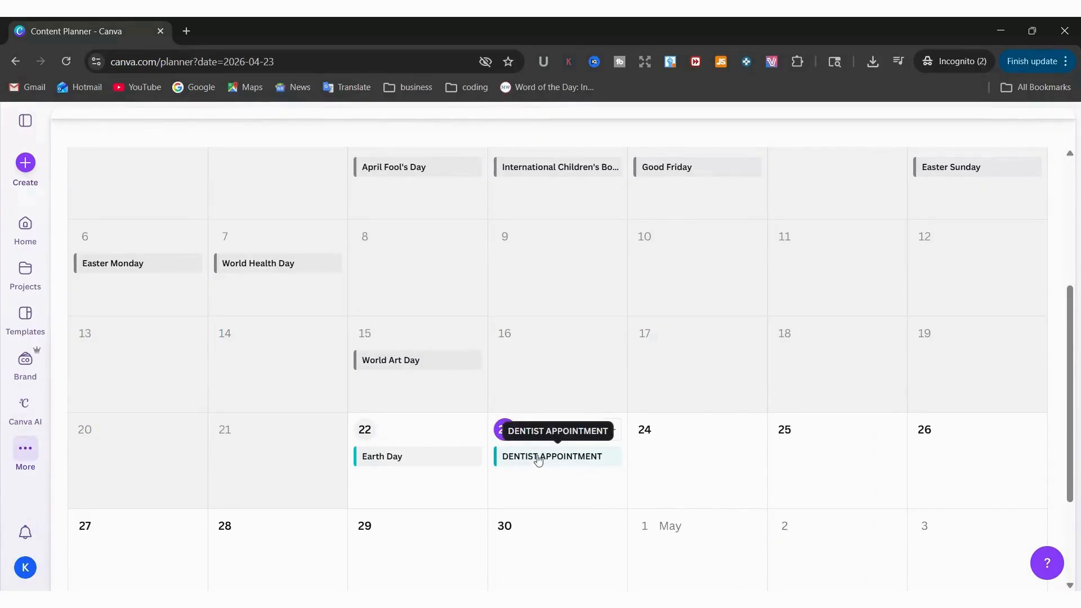
# Edit the April 23 event, changing its title to "DENTIST APPOINTMENT FOR SISTER" and its description to 16:00
pyautogui.click(565, 456)
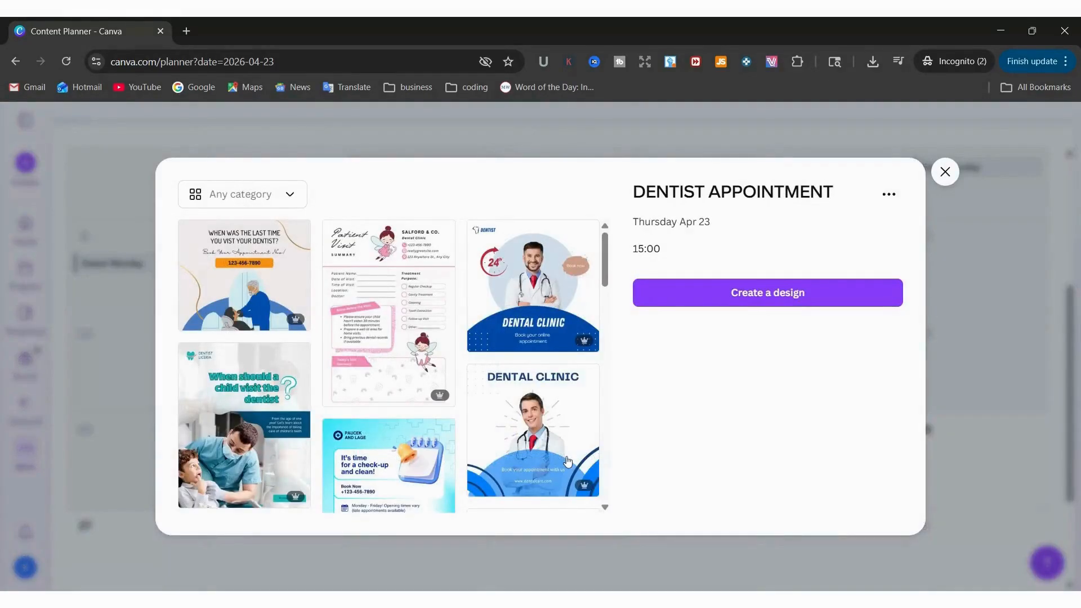
pyautogui.click(889, 195)
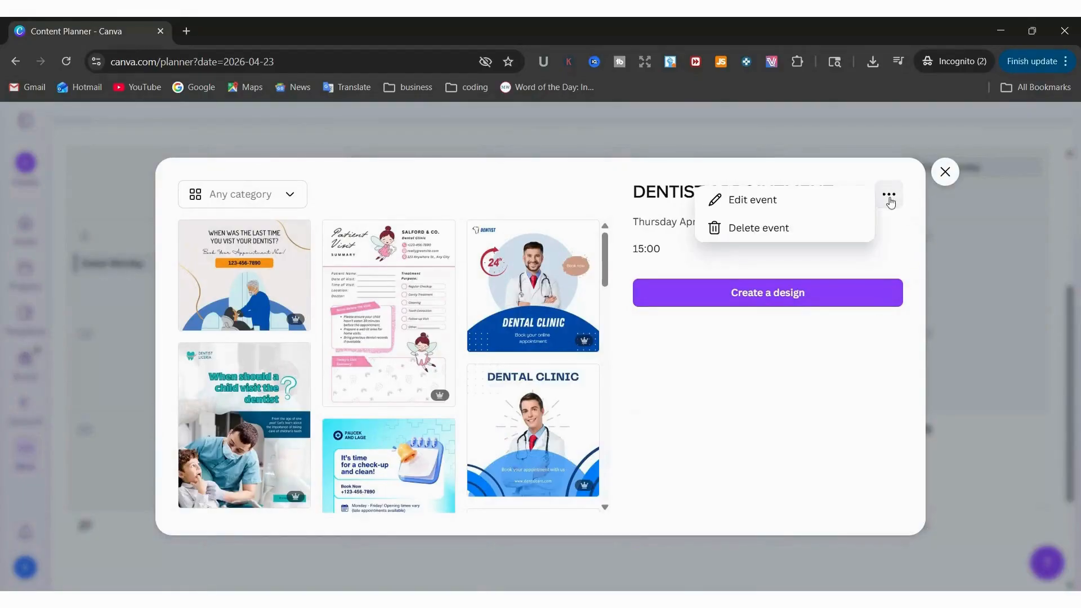
pyautogui.click(840, 213)
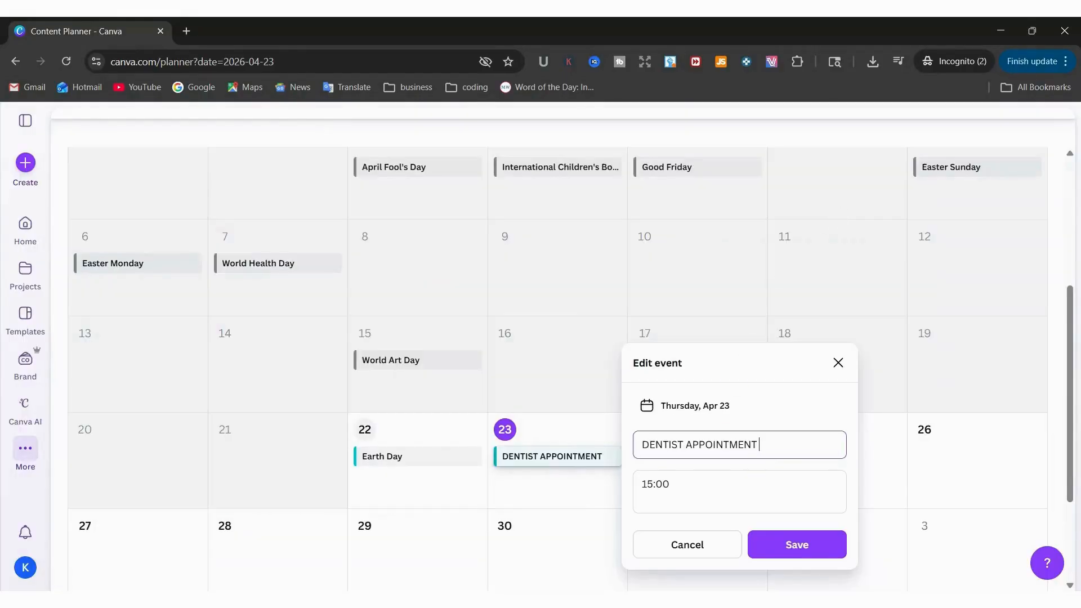
pyautogui.write('FOR SISTER')
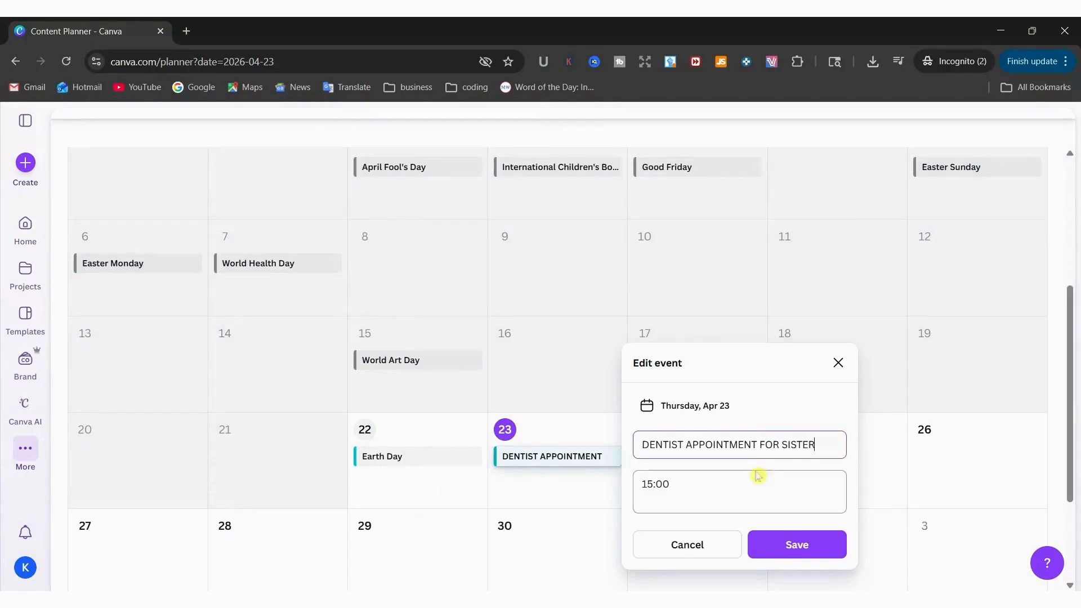
pyautogui.moveTo(755, 477); pyautogui.dragTo(642, 484)
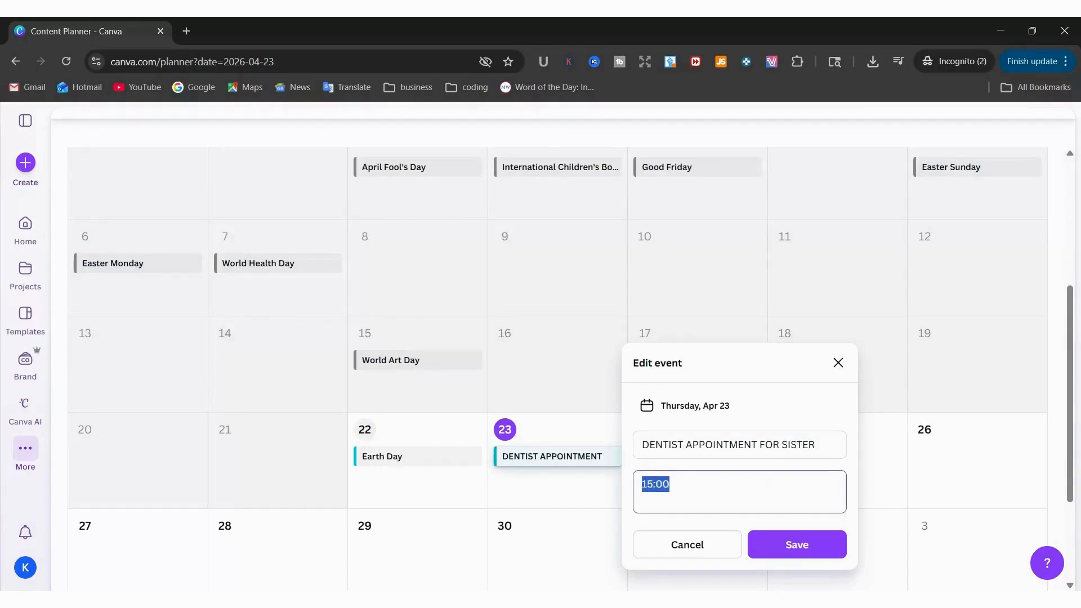
pyautogui.write('16')
pyautogui.click(768, 545)
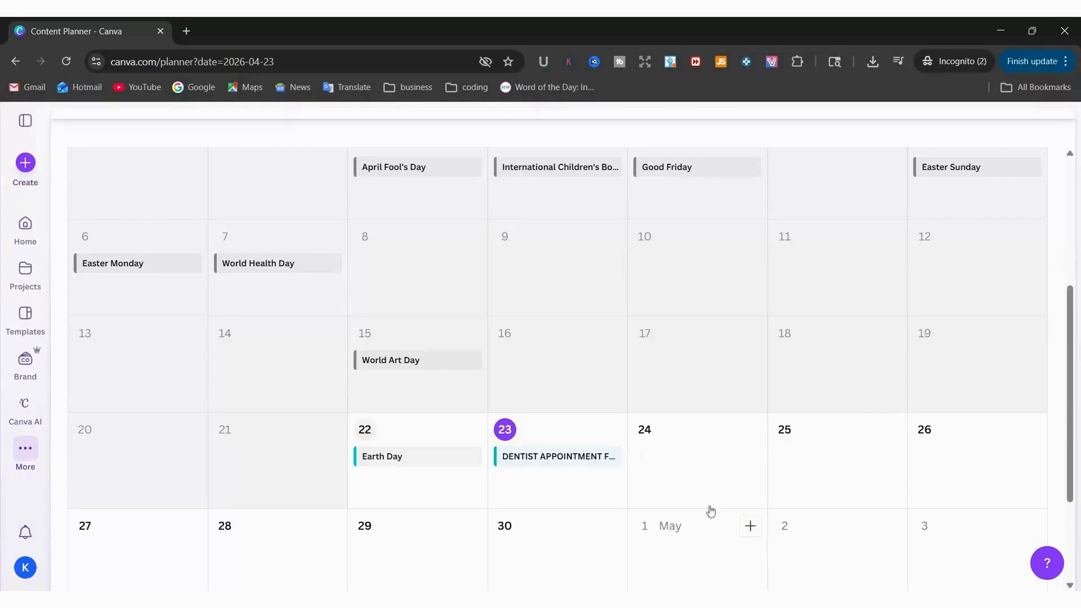
# Delete the dentist appointment event from April 23
pyautogui.click(602, 458)
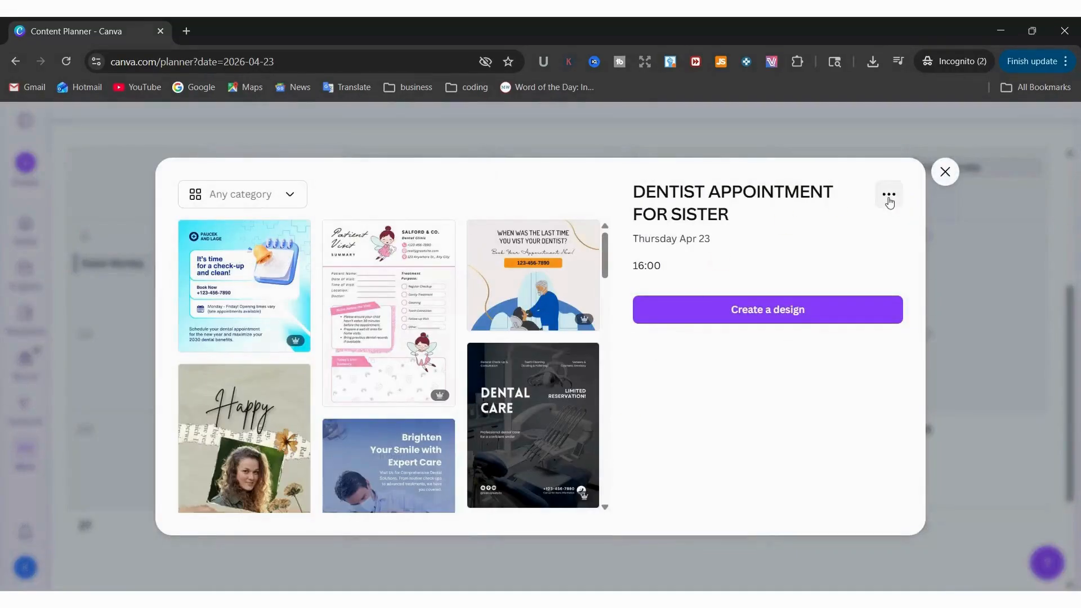
pyautogui.click(889, 197)
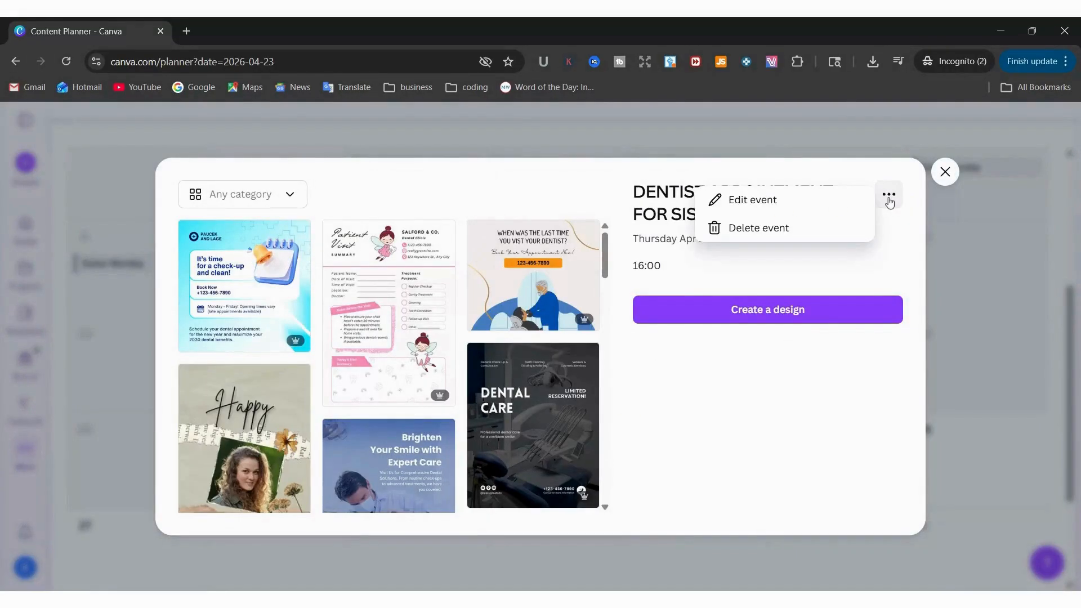
pyautogui.click(780, 228)
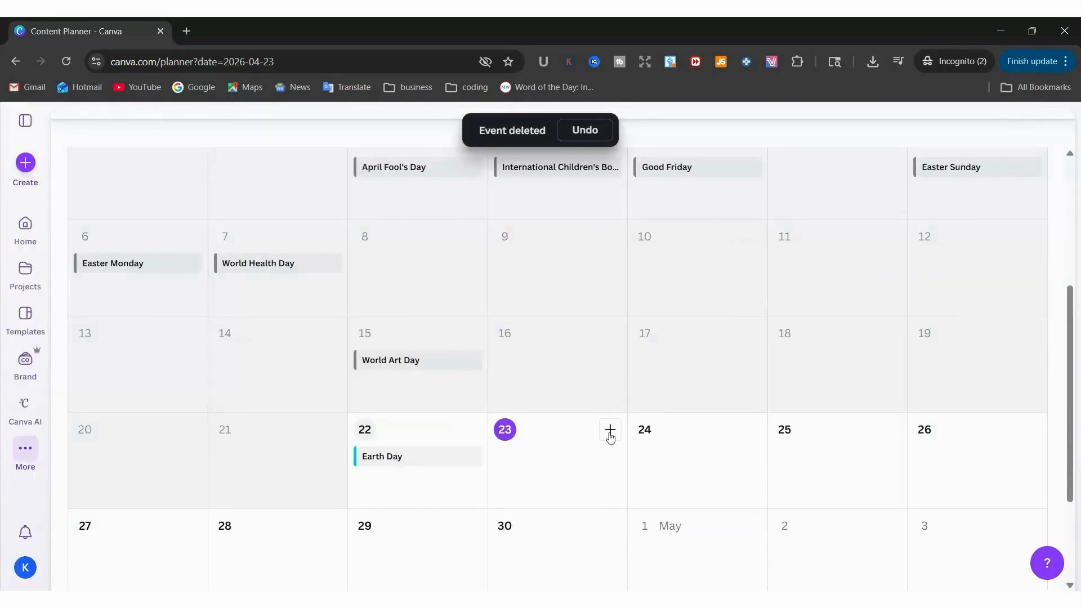
# Start a new post for April 23 using the recent "Adding Tables in Canva" design
pyautogui.click(610, 433)
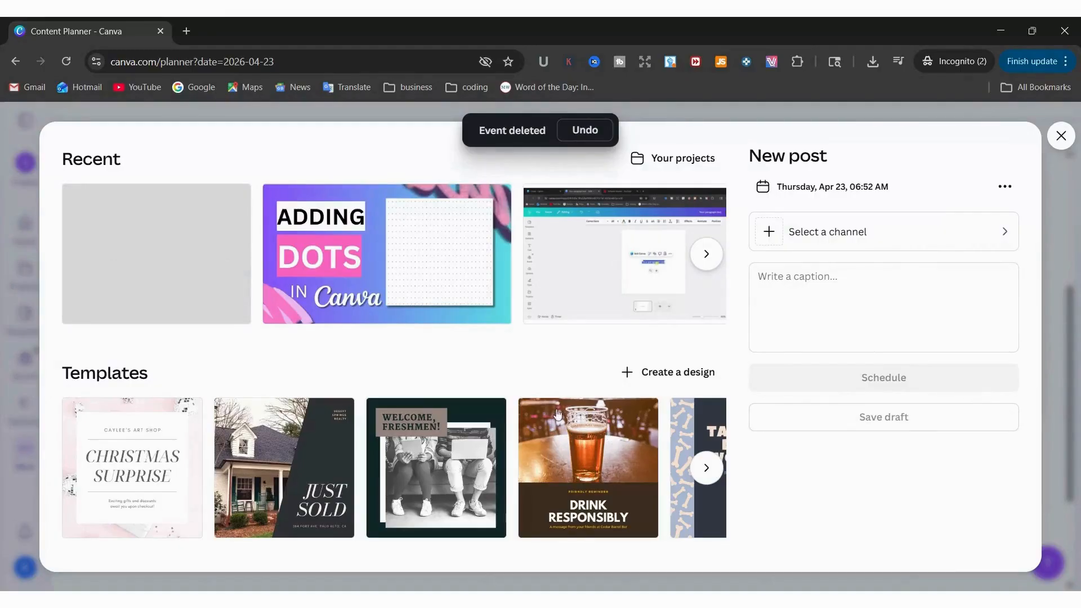
pyautogui.click(707, 259)
pyautogui.click(707, 256)
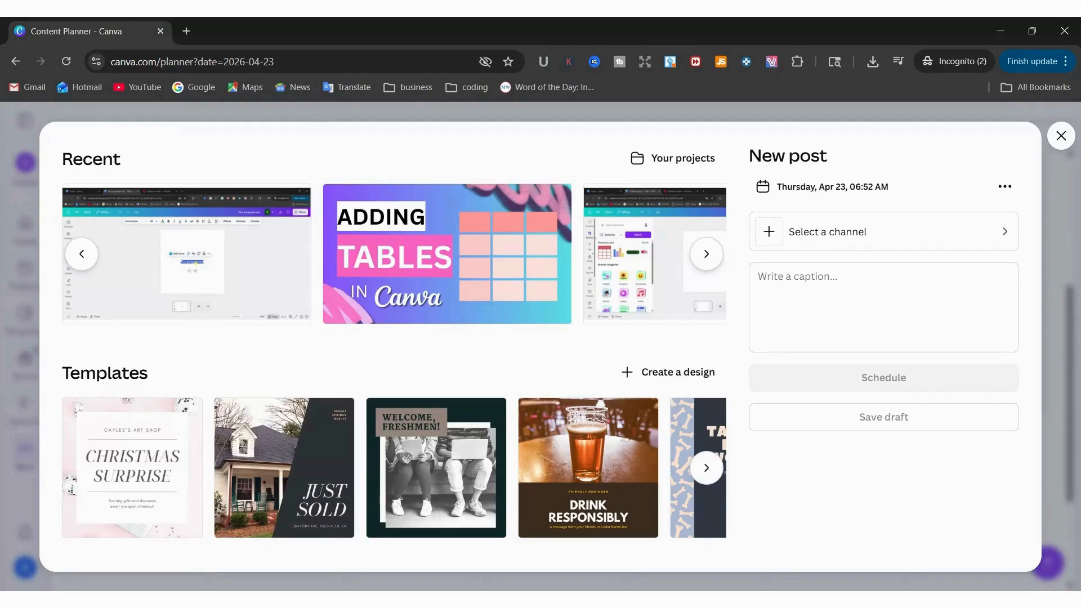
pyautogui.click(448, 277)
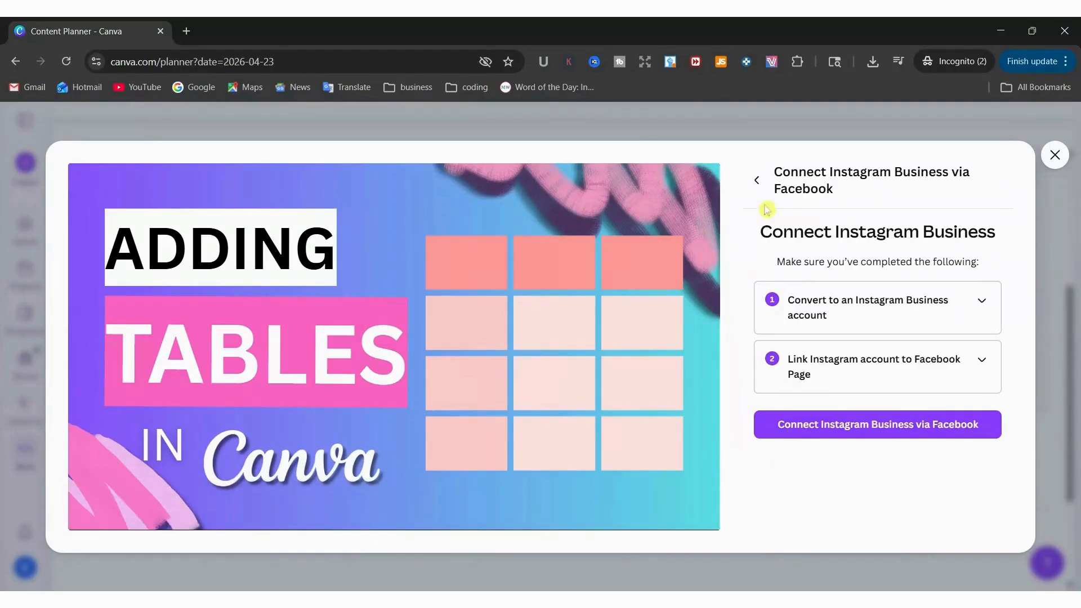
# Review the connection options for Instagram Business, LinkedIn Profile and Facebook Page, and close the post without scheduling it
pyautogui.click(757, 180)
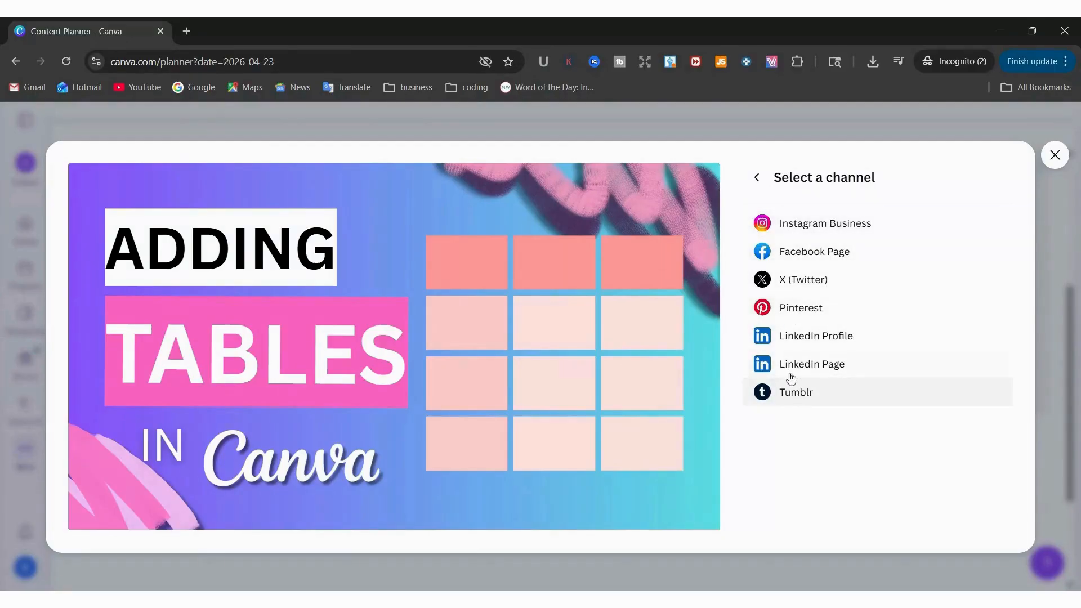
pyautogui.click(820, 341)
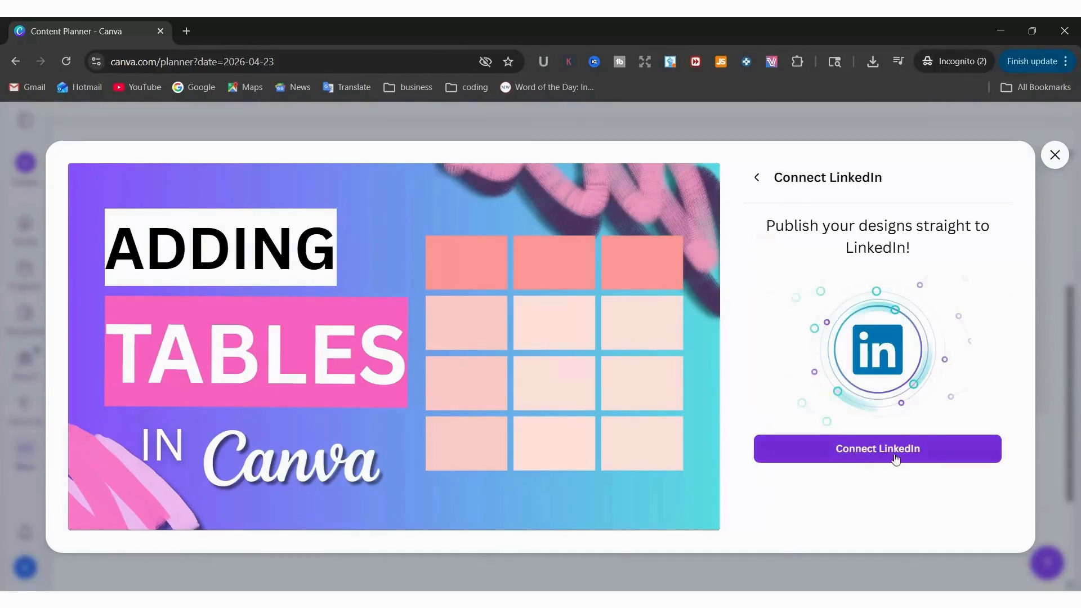
pyautogui.click(756, 178)
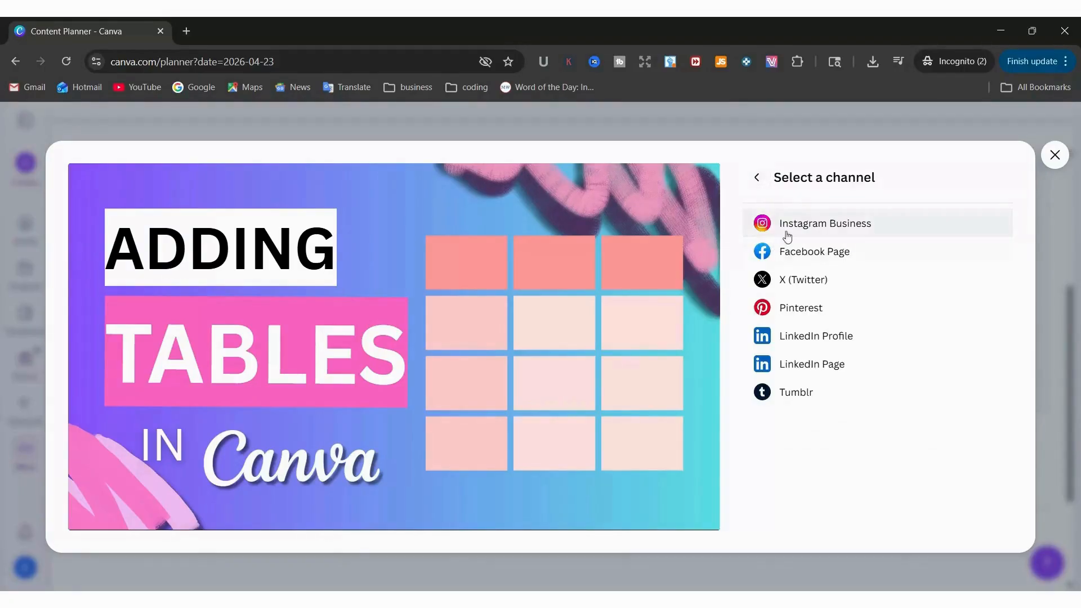
pyautogui.click(787, 233)
pyautogui.click(757, 181)
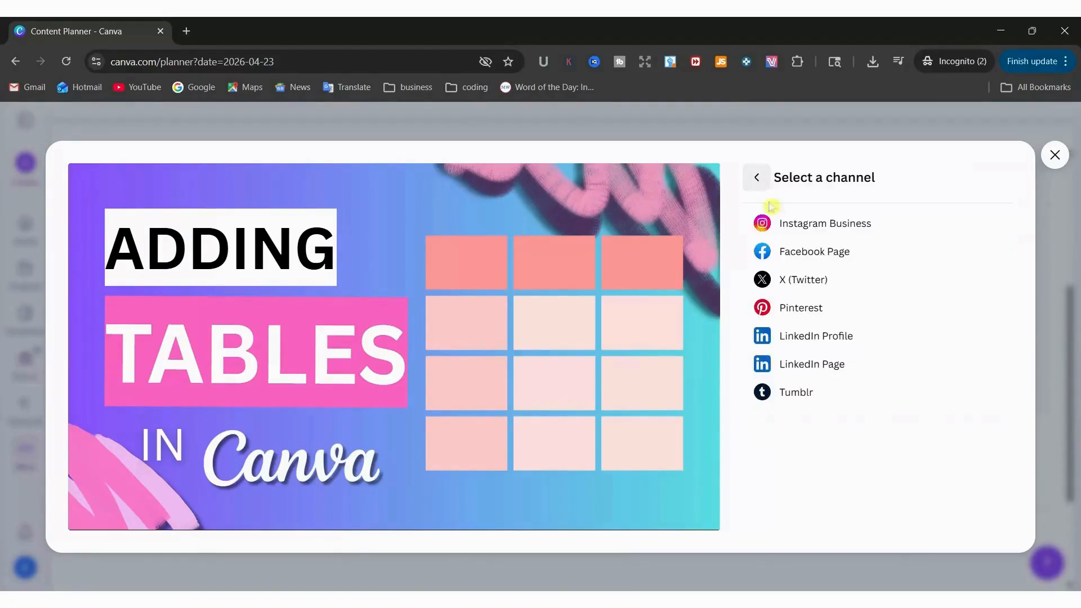
pyautogui.click(795, 252)
pyautogui.click(756, 168)
pyautogui.click(755, 177)
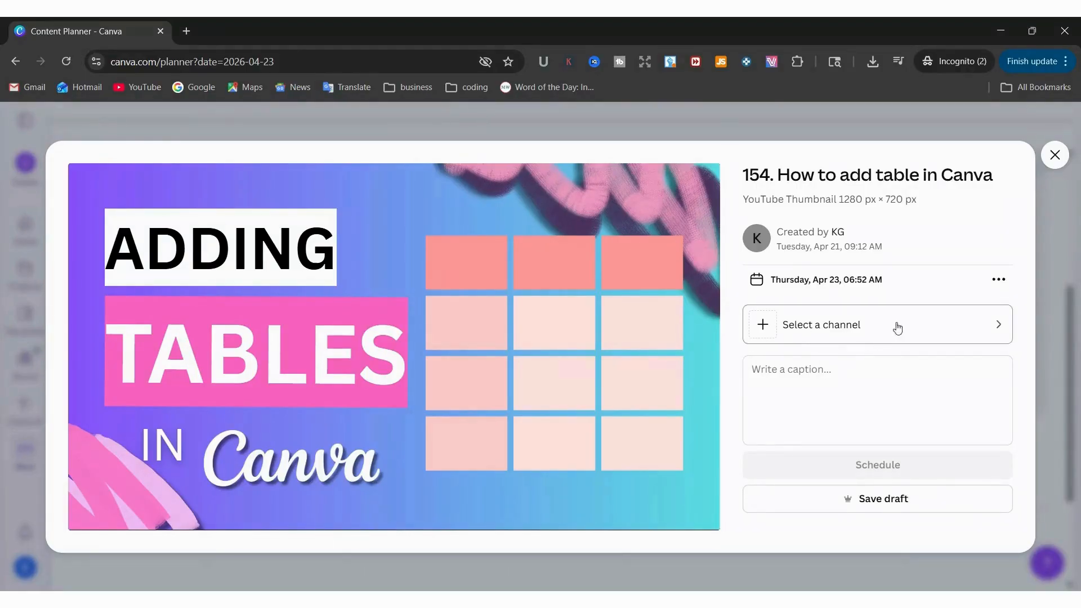
pyautogui.click(1055, 157)
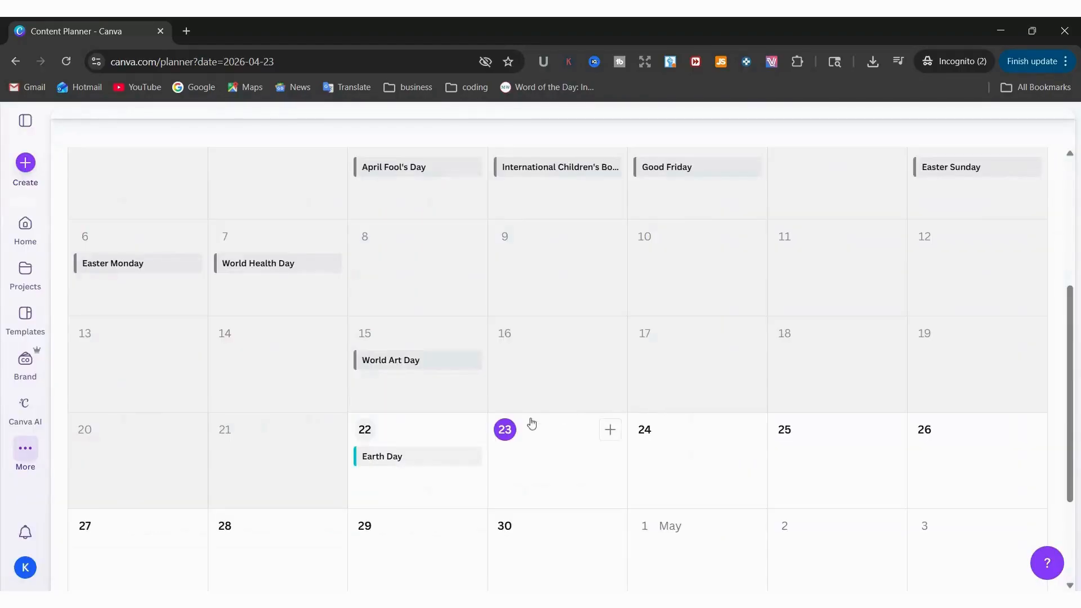
# Advance the calendar to August 2026 and save a new event titled "PICKING UP SISTER" on Thursday, August 6
pyautogui.scroll(4, 621, 386)
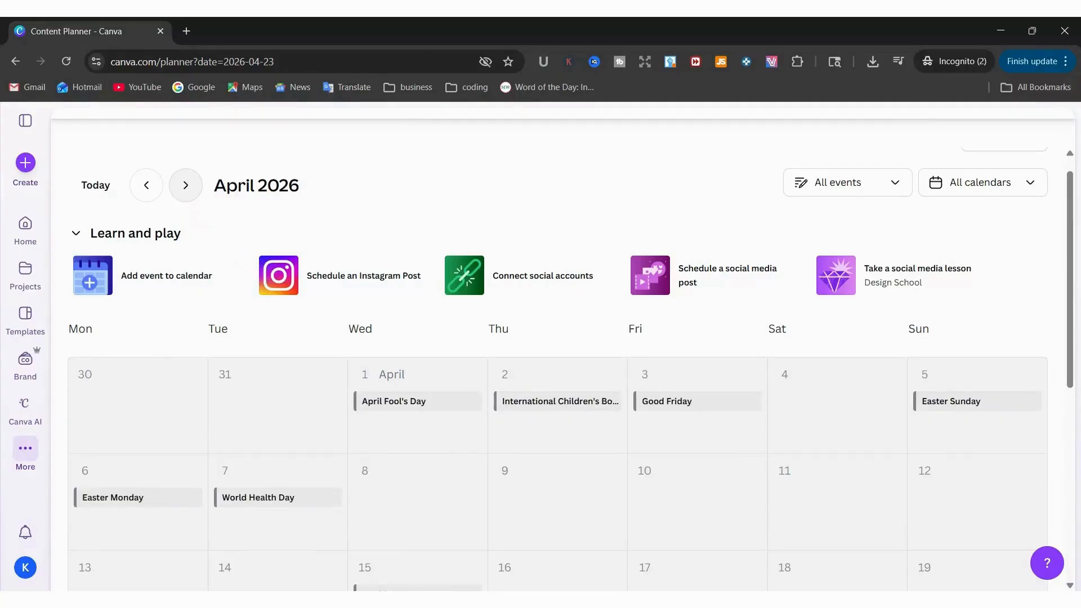
pyautogui.click(186, 188)
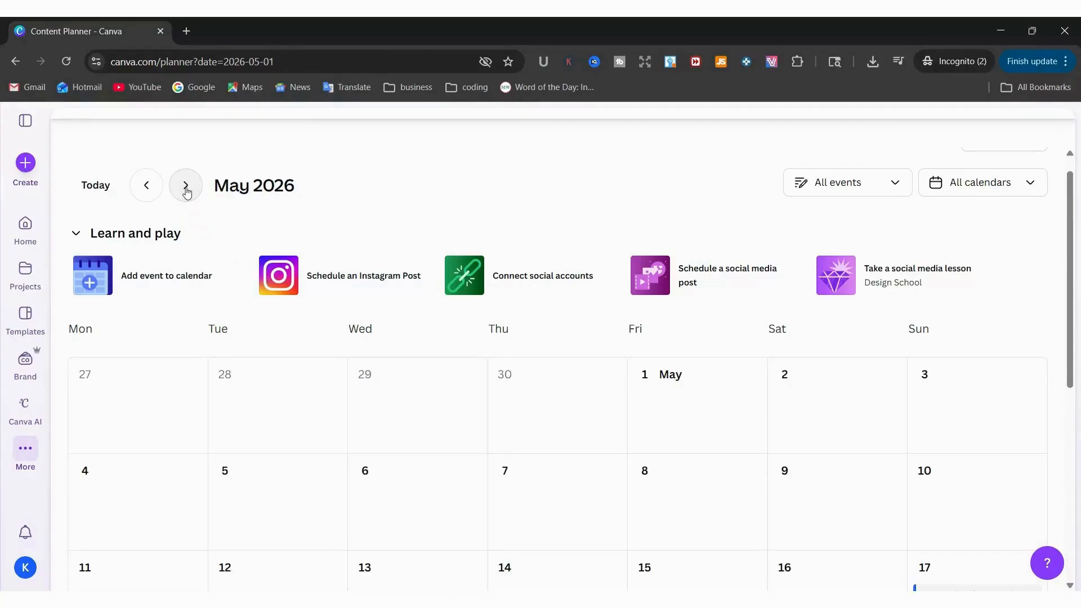
pyautogui.click(186, 186)
pyautogui.click(186, 186)
pyautogui.click(186, 188)
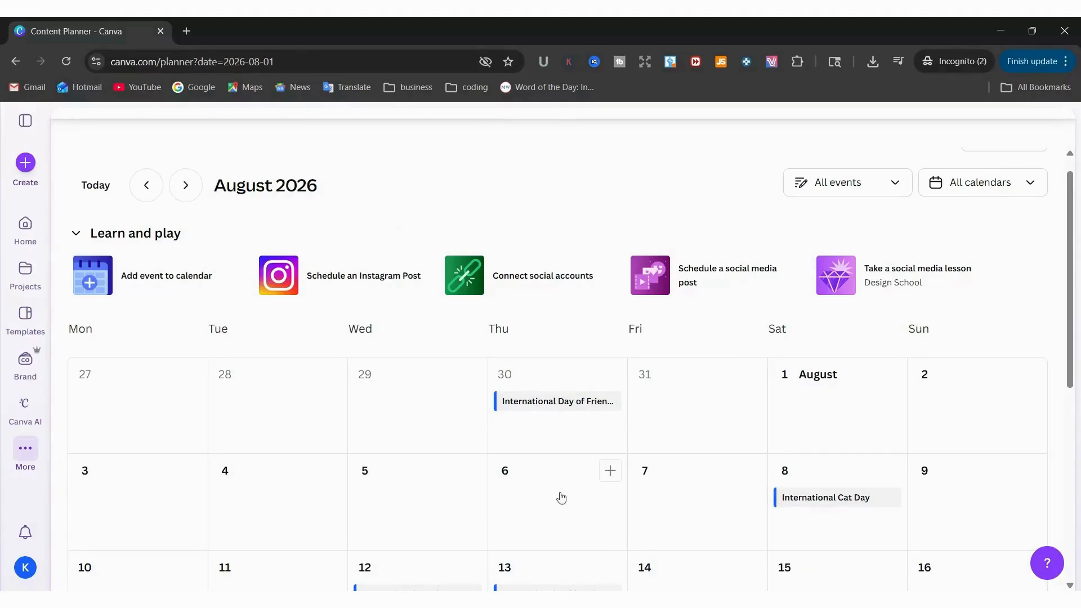
pyautogui.click(580, 496)
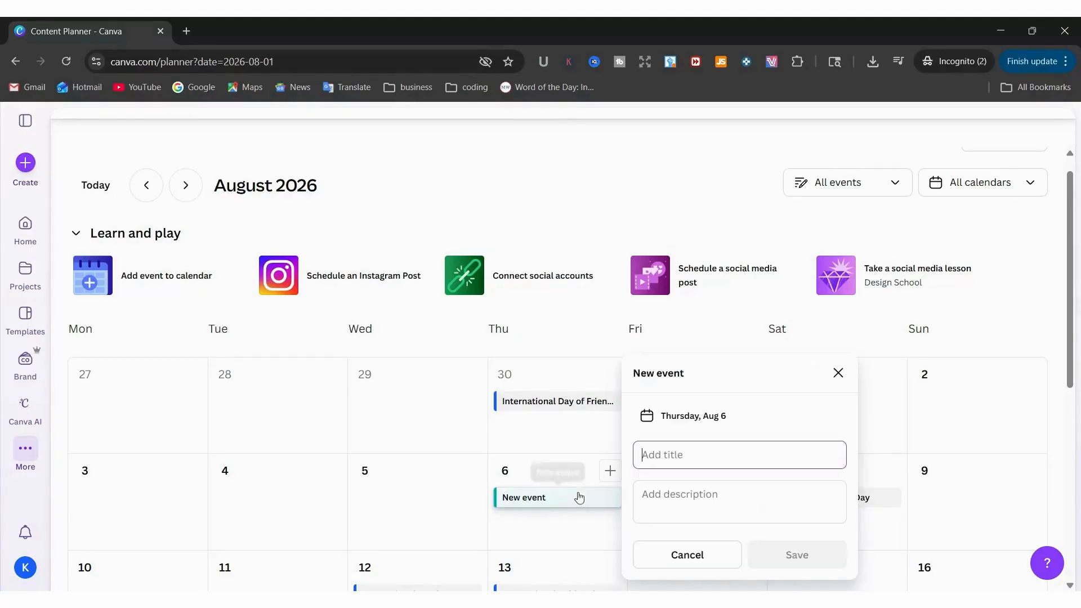
pyautogui.write('PICKING UP')
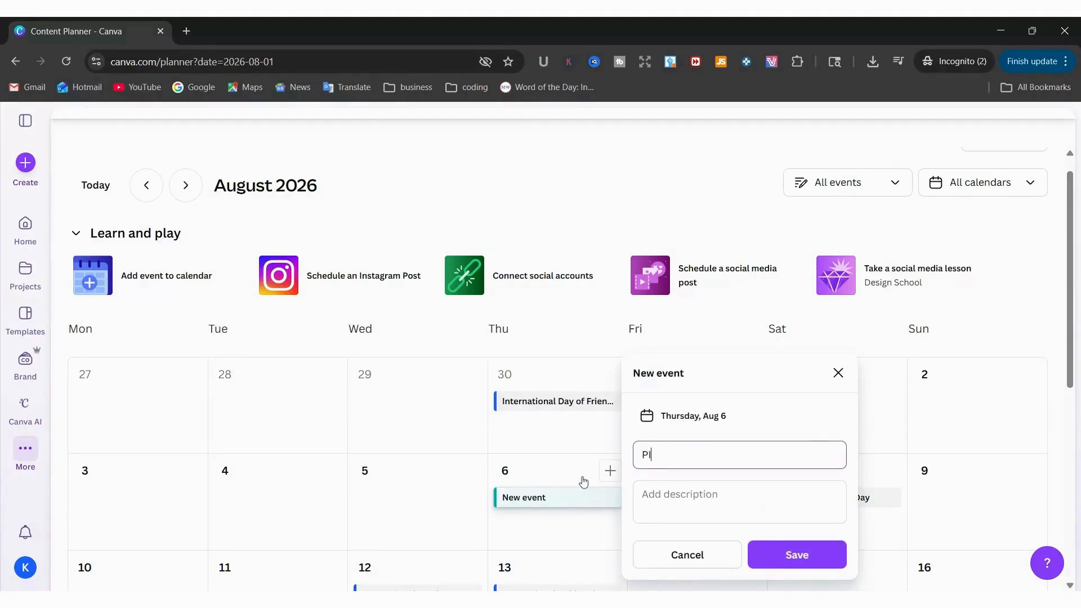
pyautogui.write(' SISTER')
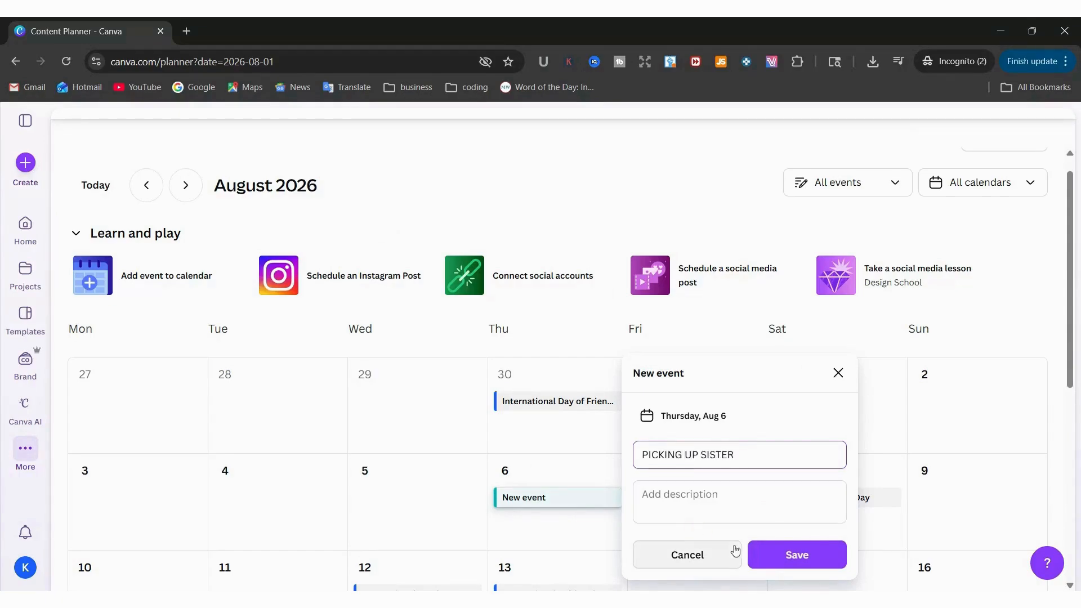
pyautogui.click(795, 554)
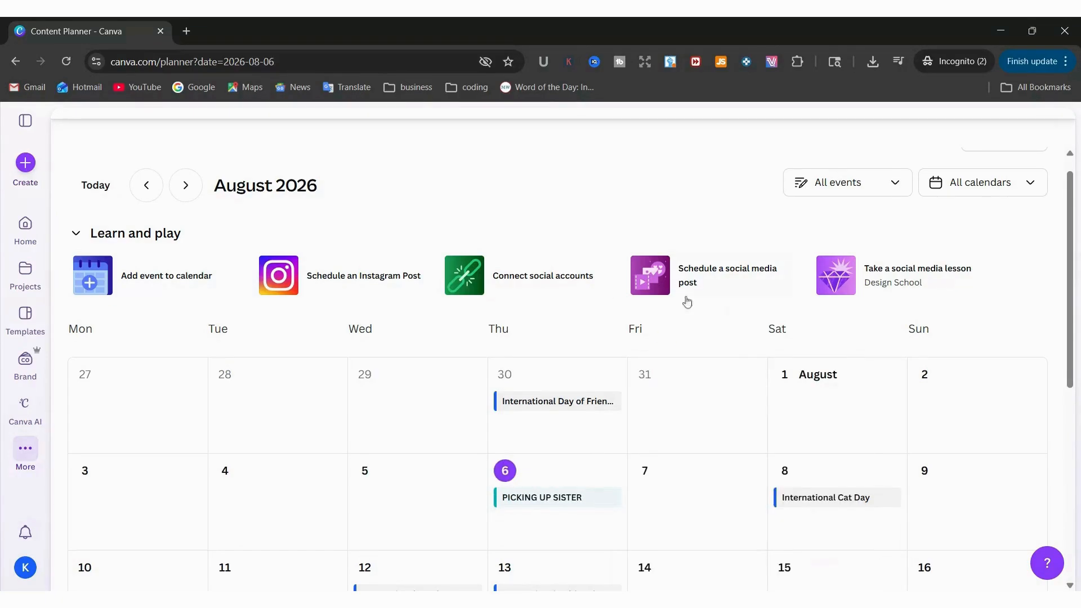
# Filter the calendar's events to "Your events"
pyautogui.moveTo(601, 475)
pyautogui.click(858, 187)
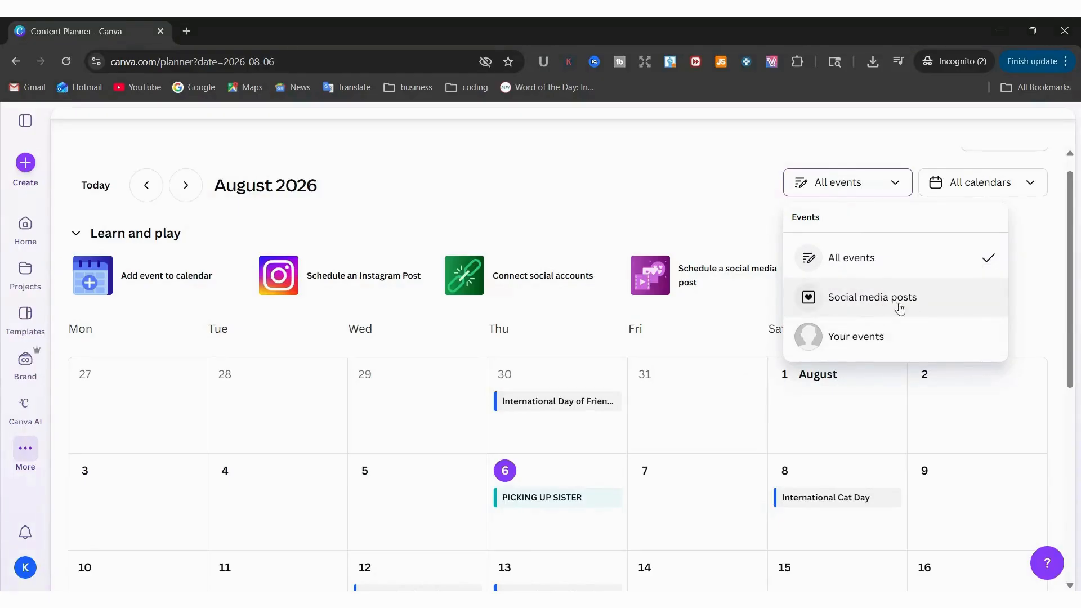
pyautogui.click(859, 346)
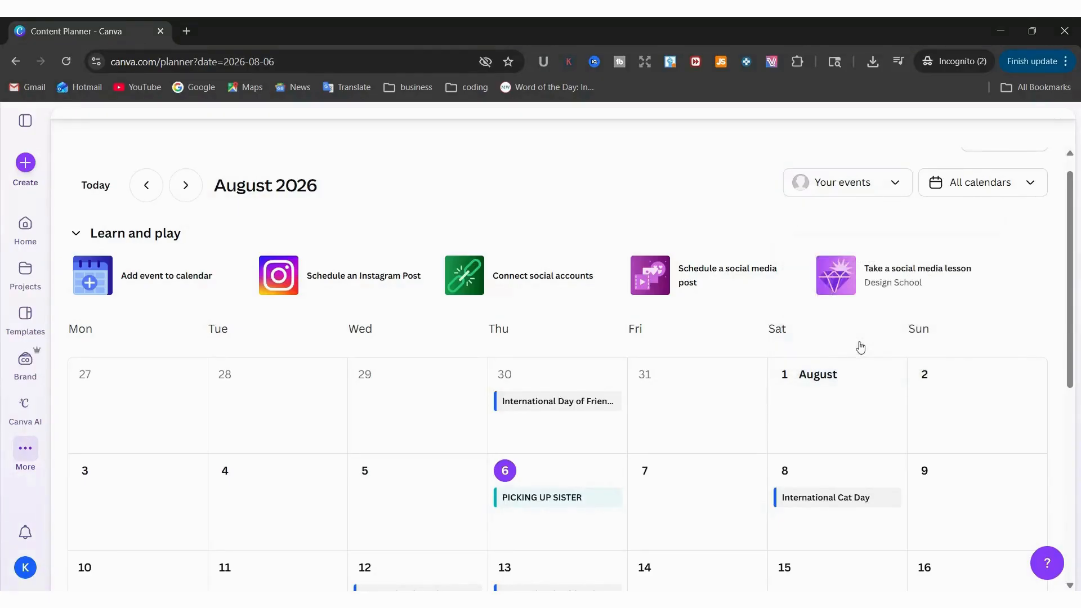
# Review the calendar preference options, close them without changes, and look over the holiday events displayed in August 2026
pyautogui.click(1006, 186)
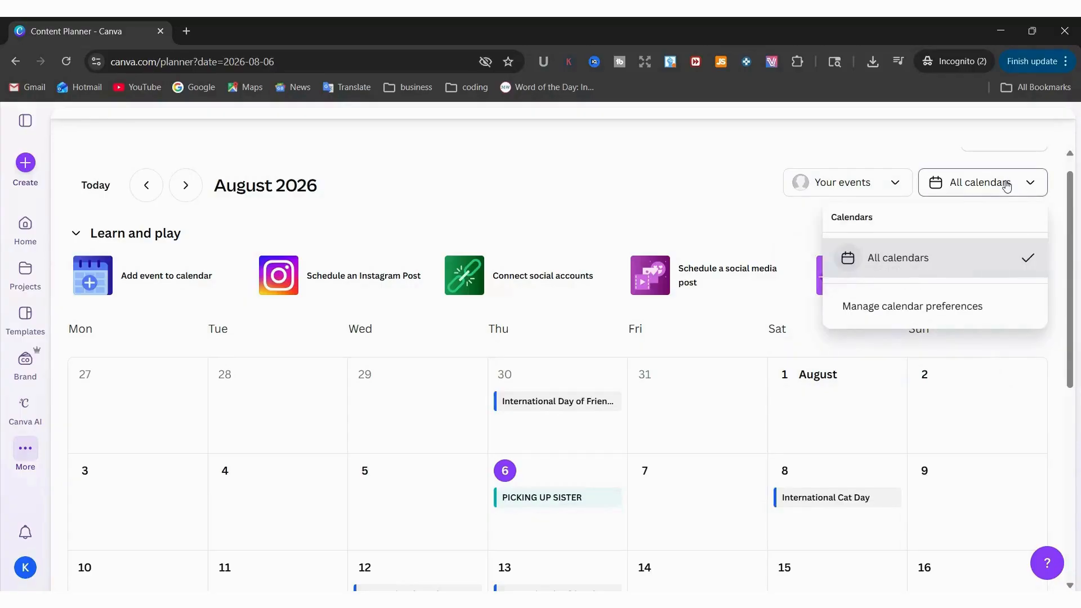
pyautogui.click(899, 314)
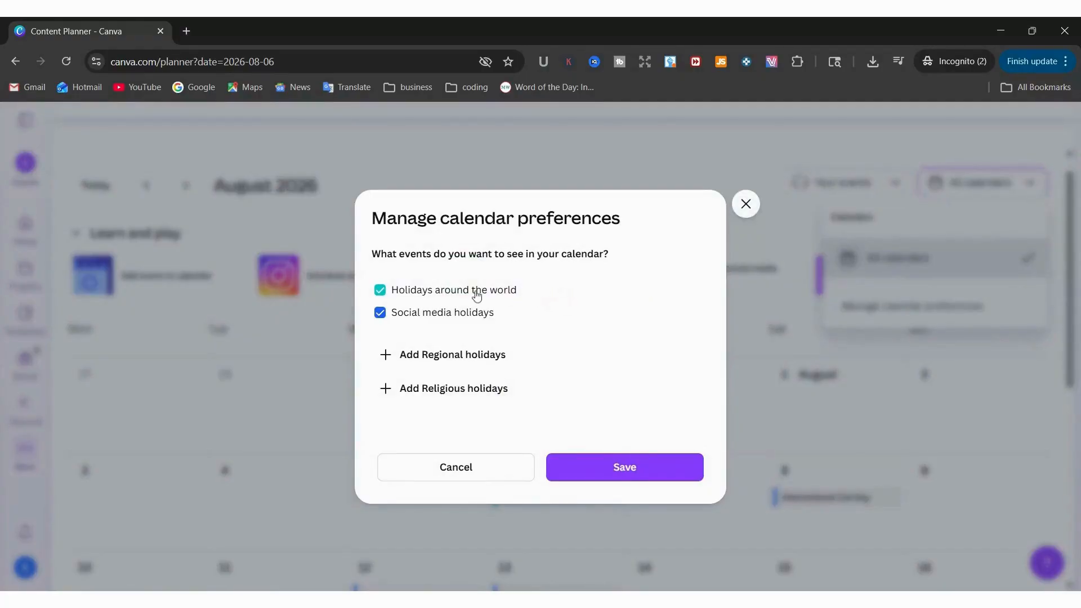
pyautogui.click(745, 204)
pyautogui.scroll(-3, 777, 405)
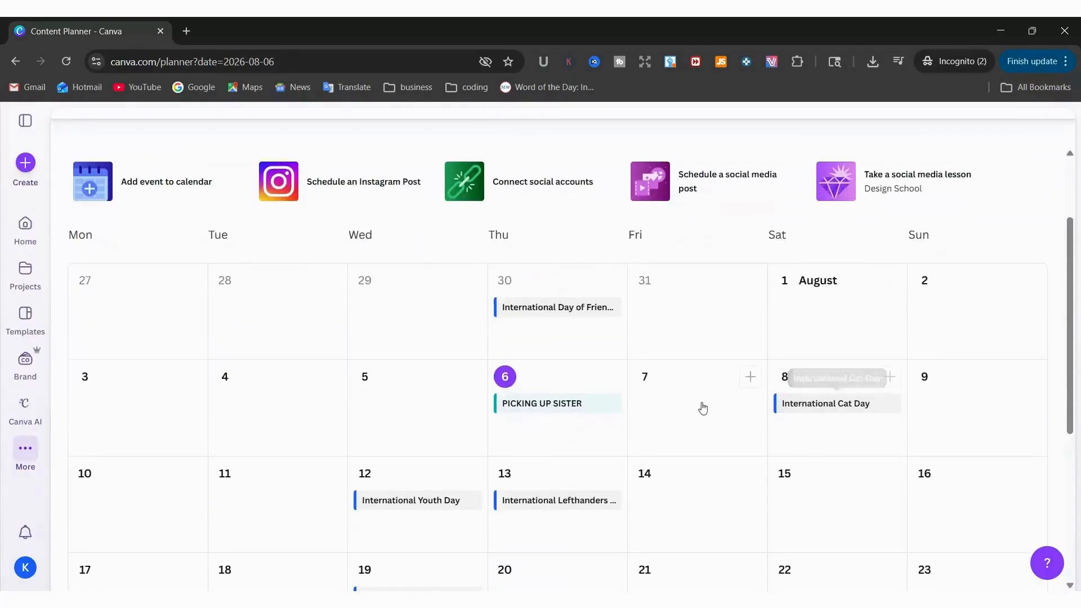
pyautogui.scroll(-3, 703, 407)
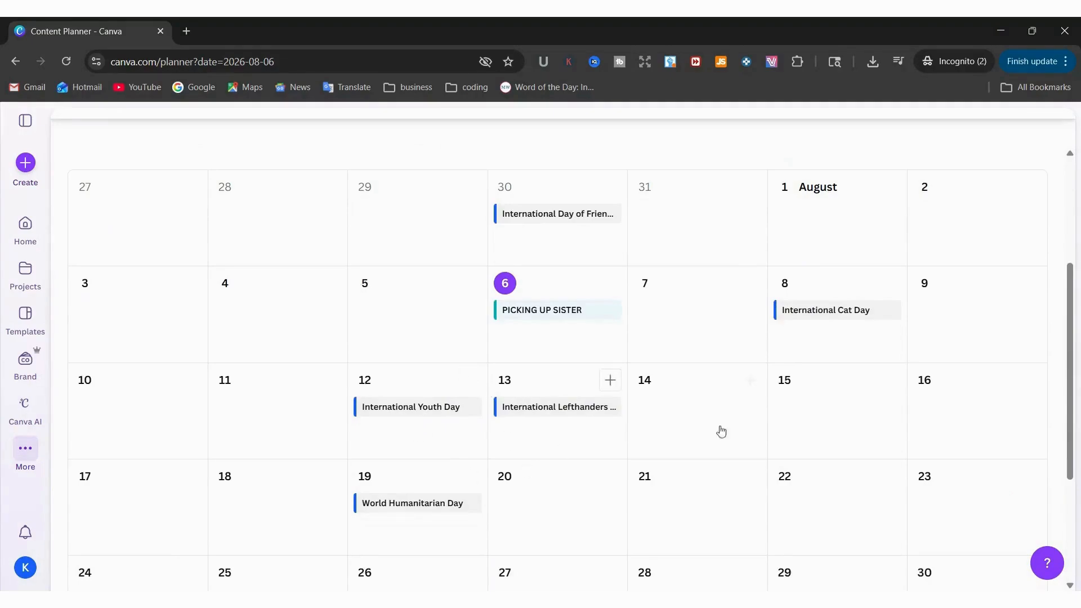
pyautogui.scroll(7, 721, 431)
# Turn off Social media holidays and Holidays around the world in the calendar preferences, save, and check the August calendar
pyautogui.click(985, 209)
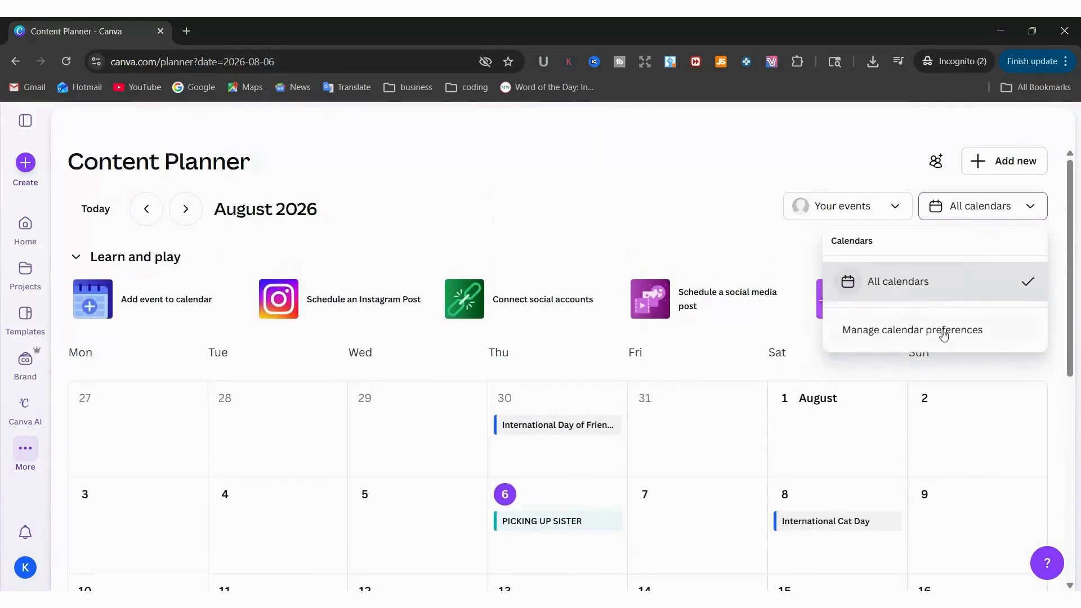
pyautogui.click(942, 338)
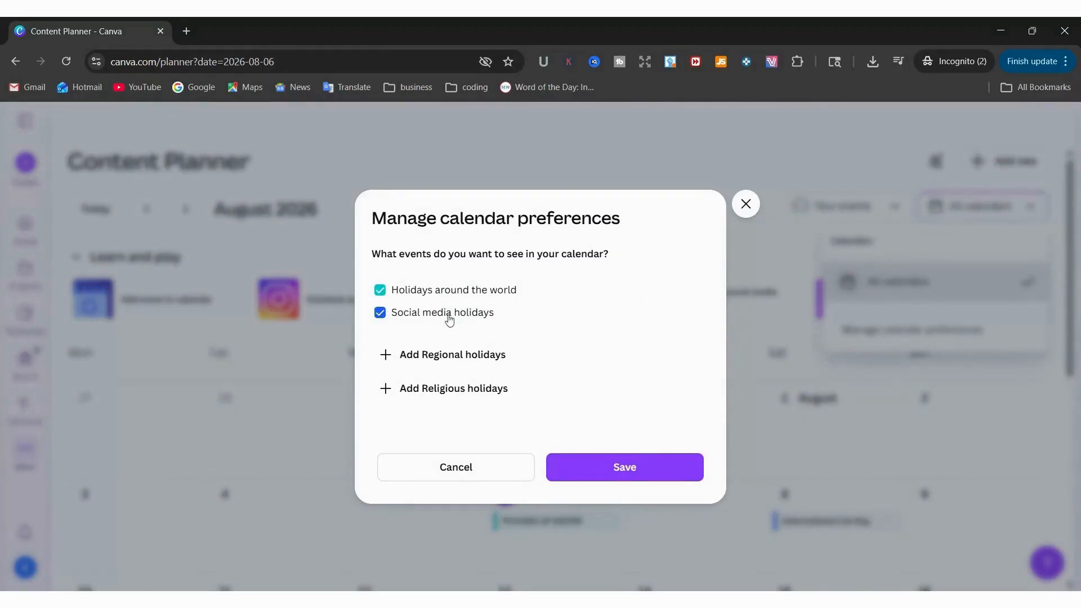
pyautogui.click(380, 313)
pyautogui.click(380, 290)
pyautogui.click(644, 467)
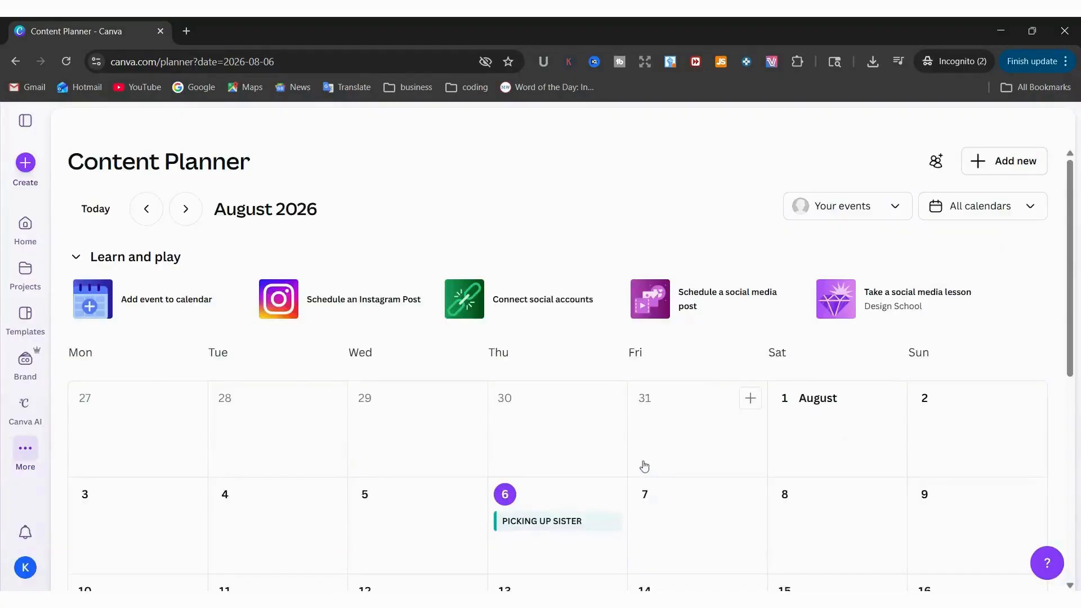
pyautogui.scroll(-1, 602, 433)
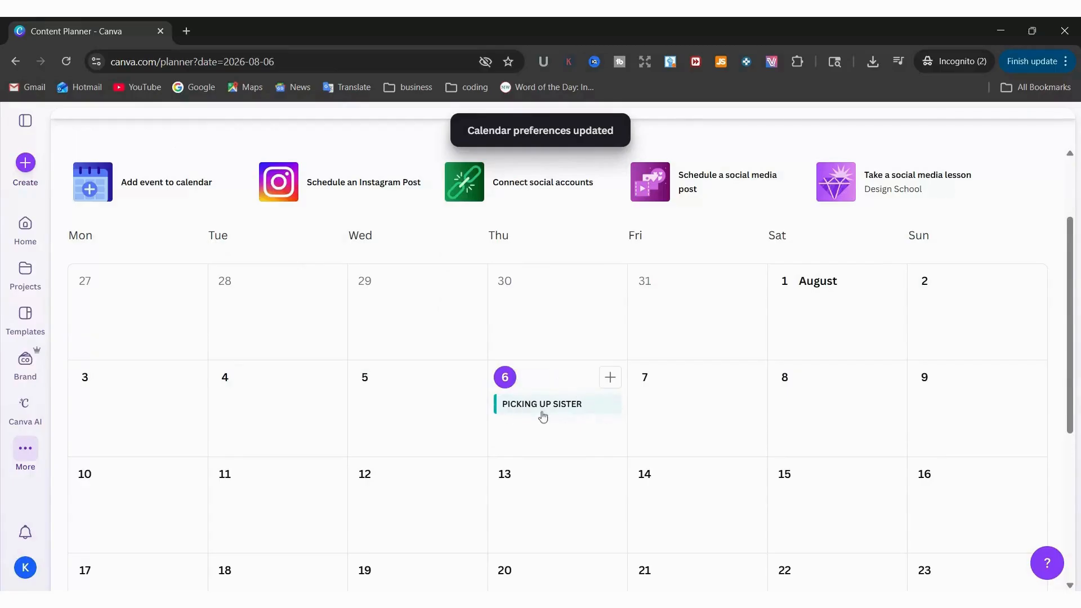
pyautogui.scroll(3, 849, 258)
# Re-enable Holidays around the world and Social media holidays in the calendar preferences
pyautogui.click(972, 220)
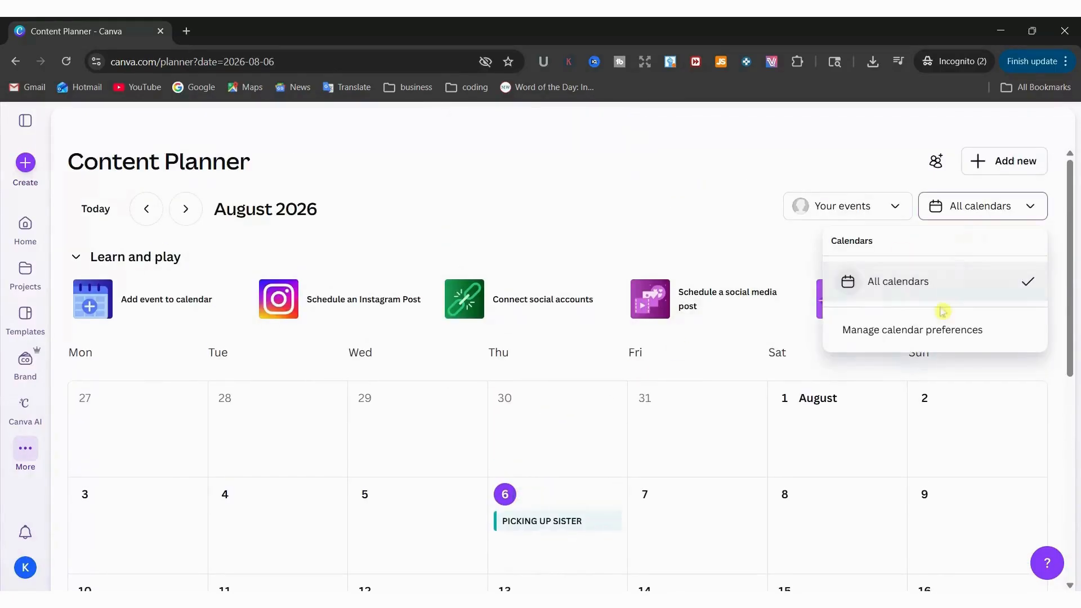
pyautogui.click(936, 329)
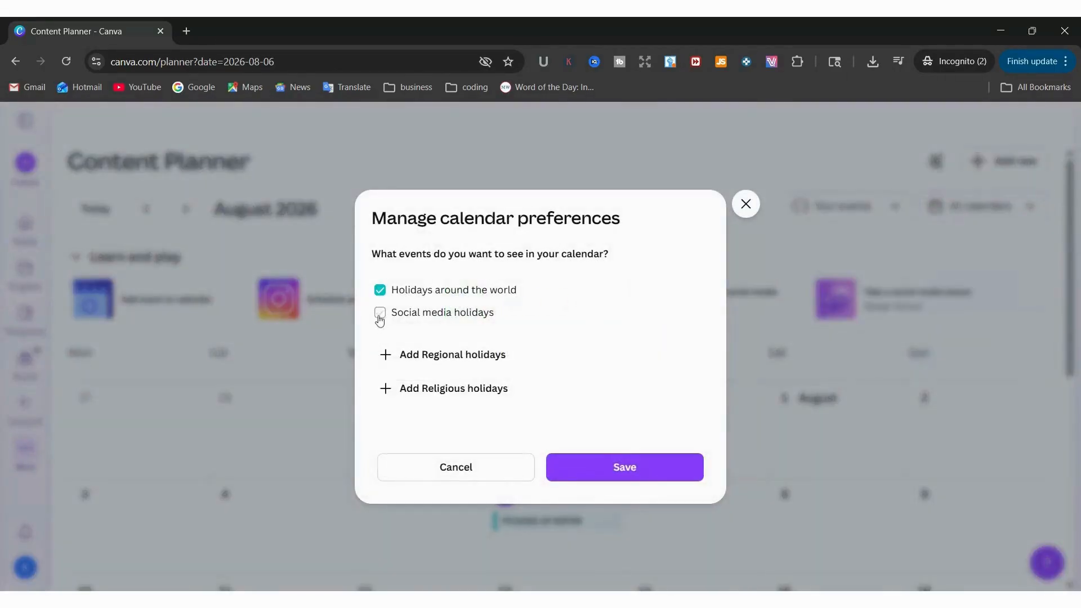
pyautogui.click(380, 312)
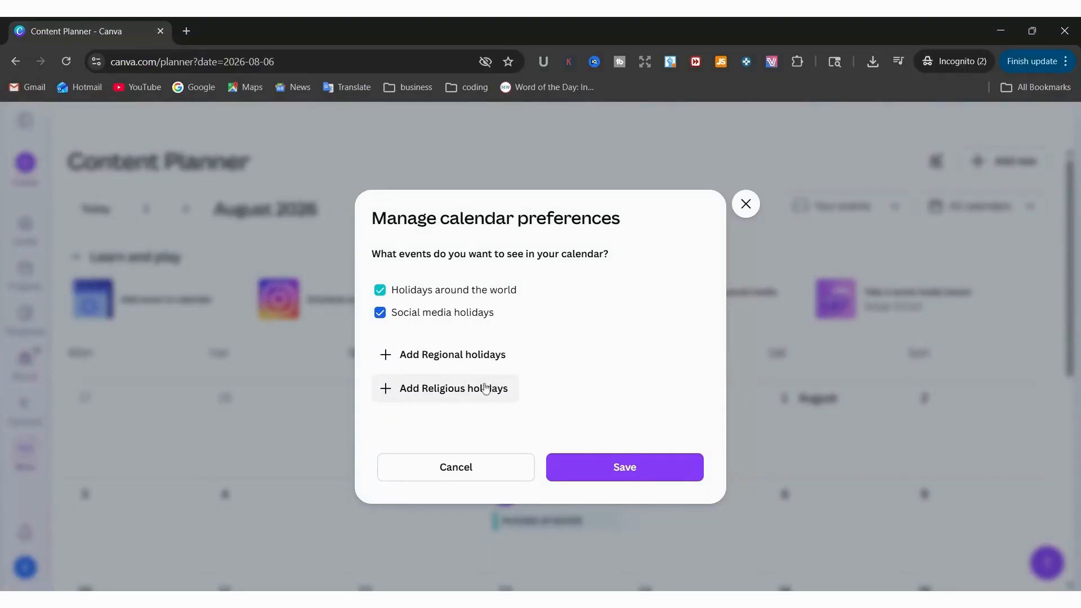
# Add Regional holidays to the calendar preferences and select Holidays in United Kingdom
pyautogui.click(475, 354)
pyautogui.click(479, 365)
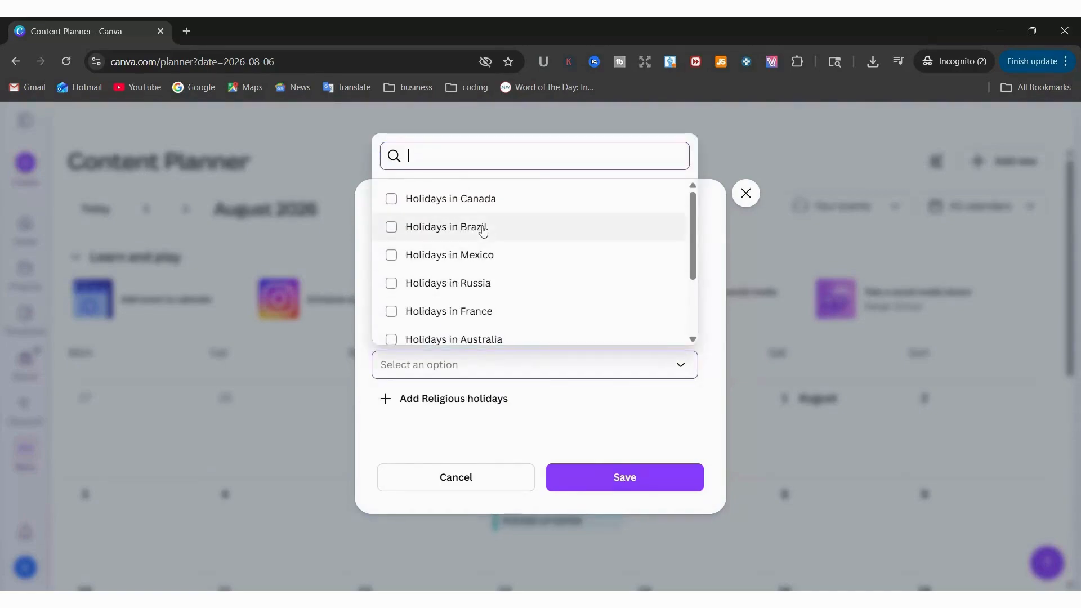
pyautogui.scroll(-3, 482, 229)
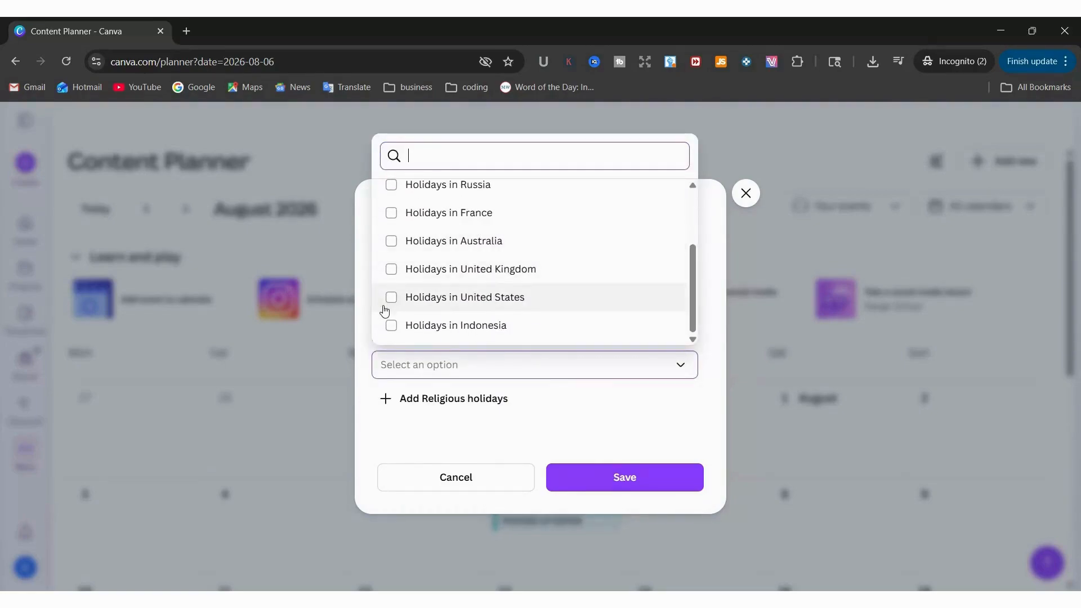
pyautogui.click(394, 270)
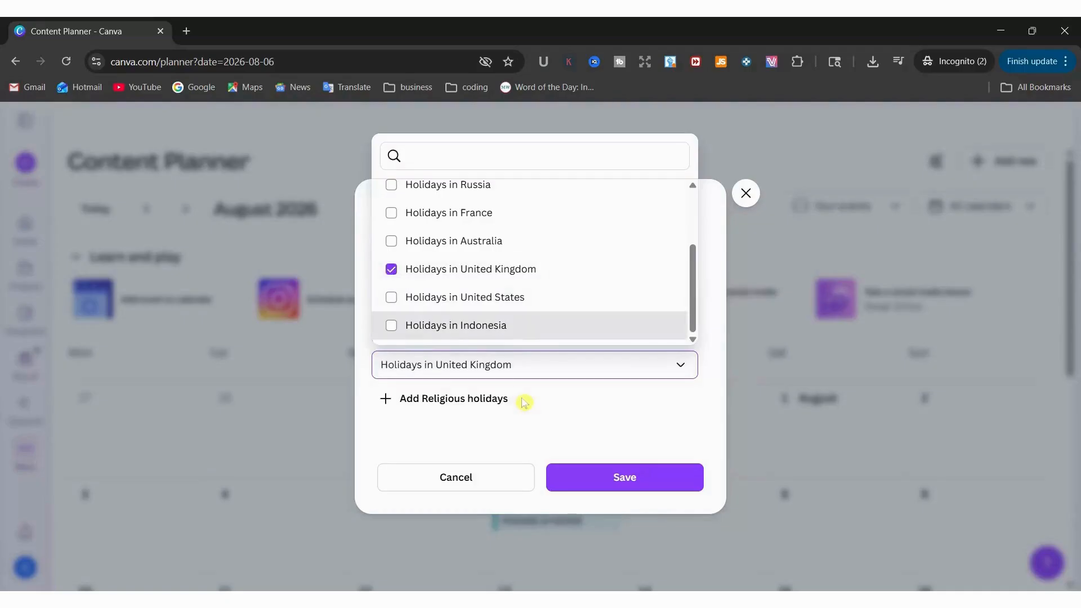
# Add Religious holidays with Christian Holidays and Hindu Holidays selected, and save the calendar preferences
pyautogui.click(506, 410)
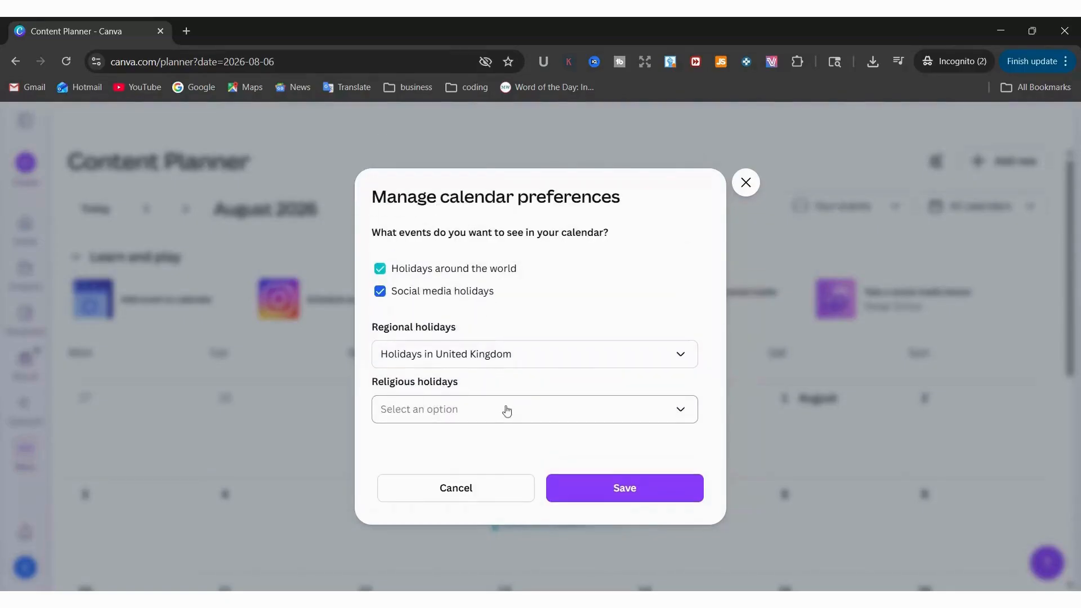
pyautogui.click(506, 410)
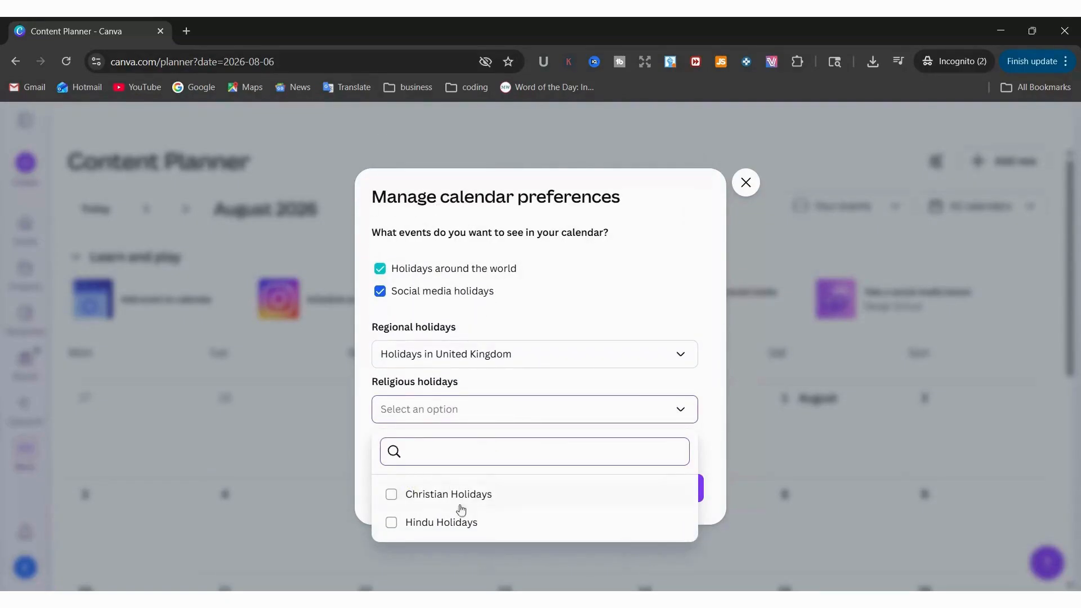
pyautogui.click(391, 496)
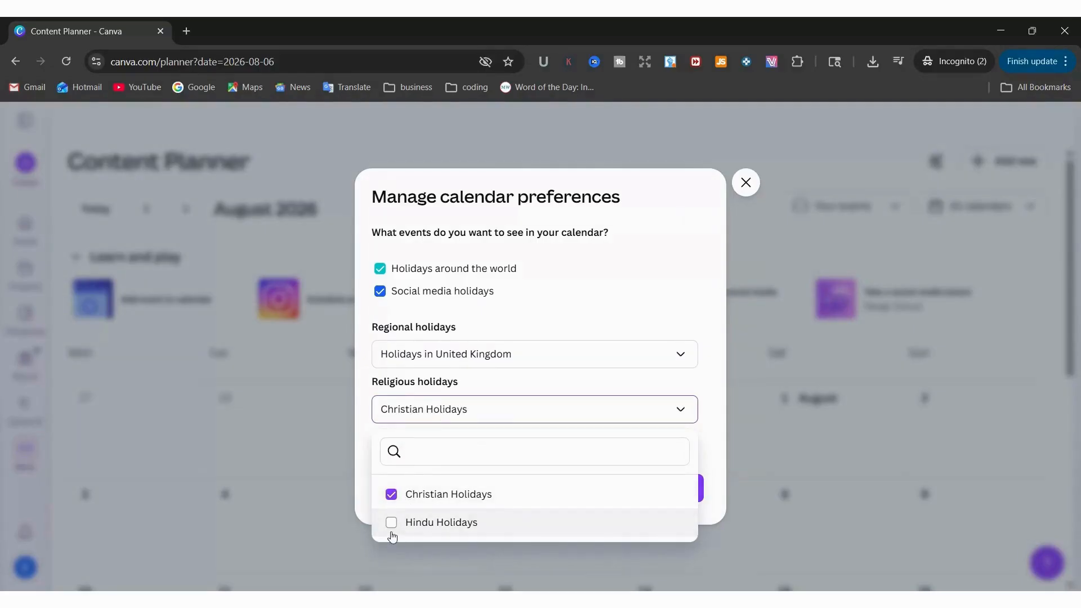
pyautogui.click(391, 522)
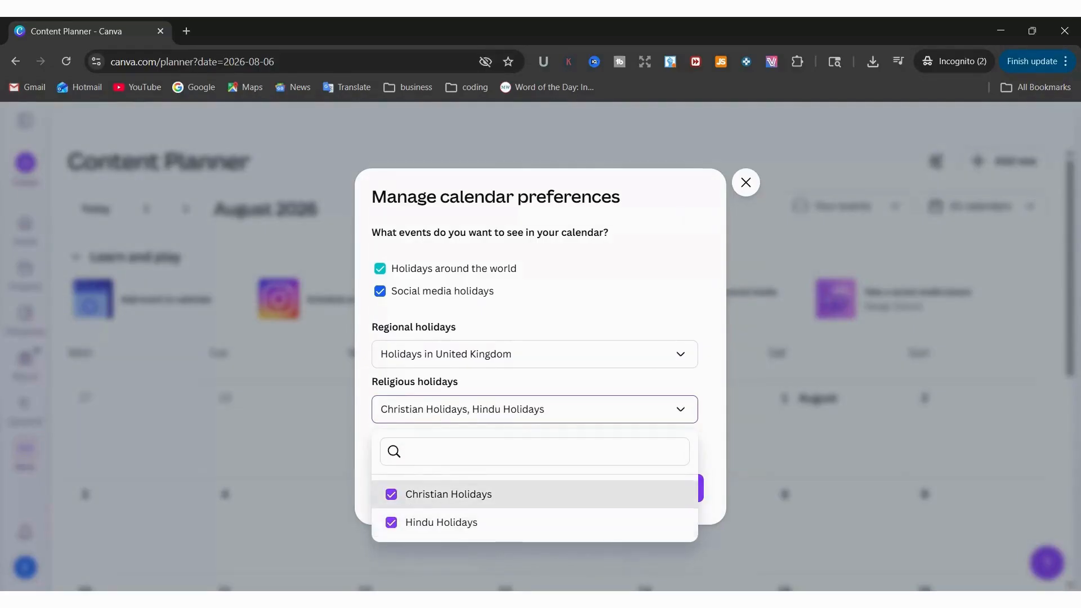
pyautogui.click(712, 335)
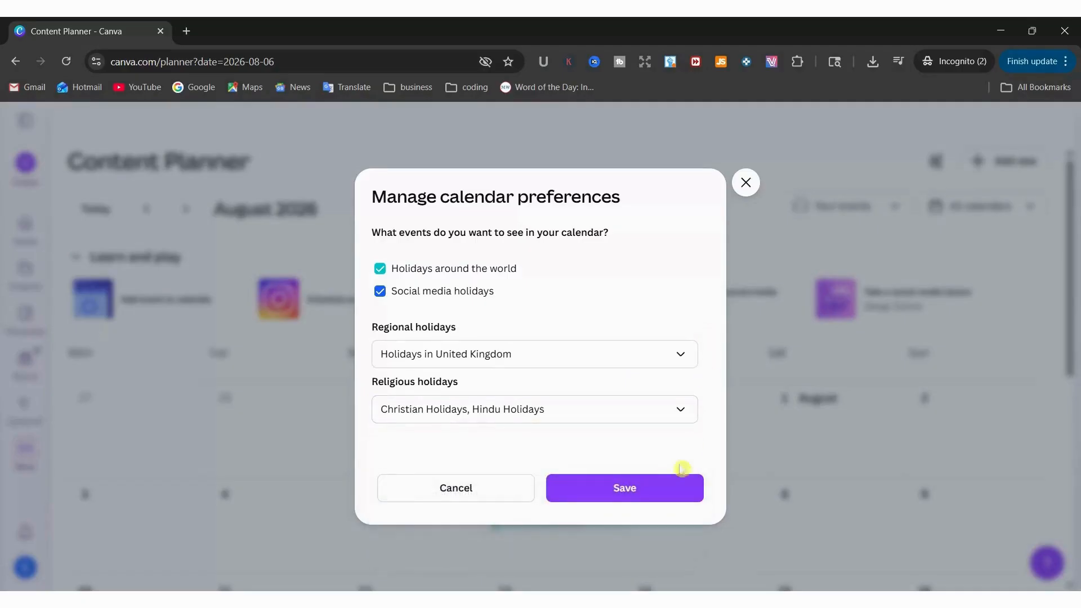
pyautogui.click(658, 487)
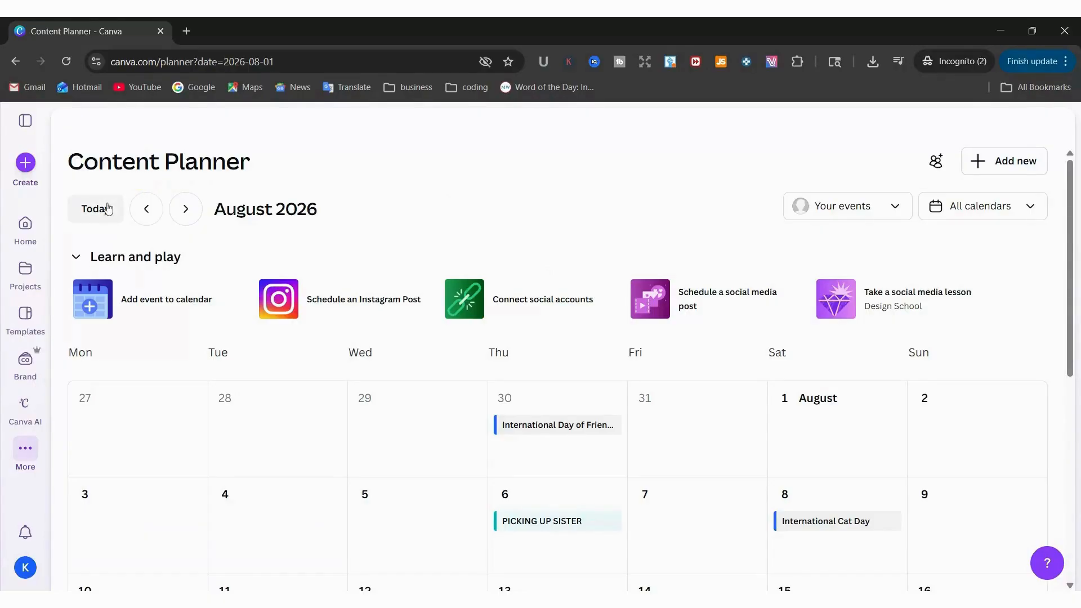
# Return the calendar to today's date and look over the holidays and events in April 2026
pyautogui.click(105, 218)
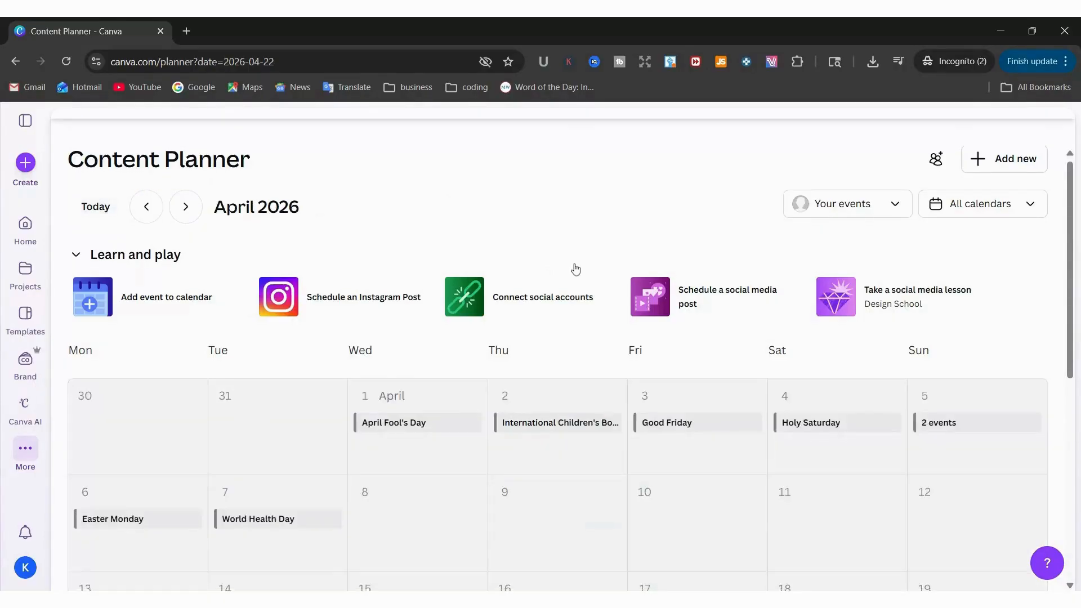
pyautogui.scroll(-5, 574, 267)
pyautogui.scroll(-3, 576, 268)
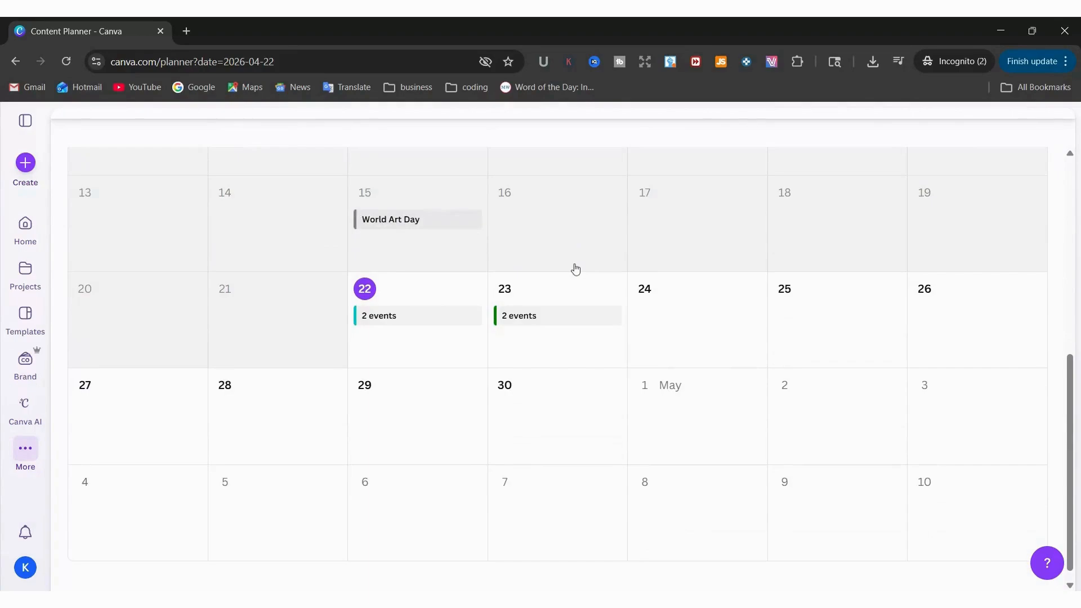